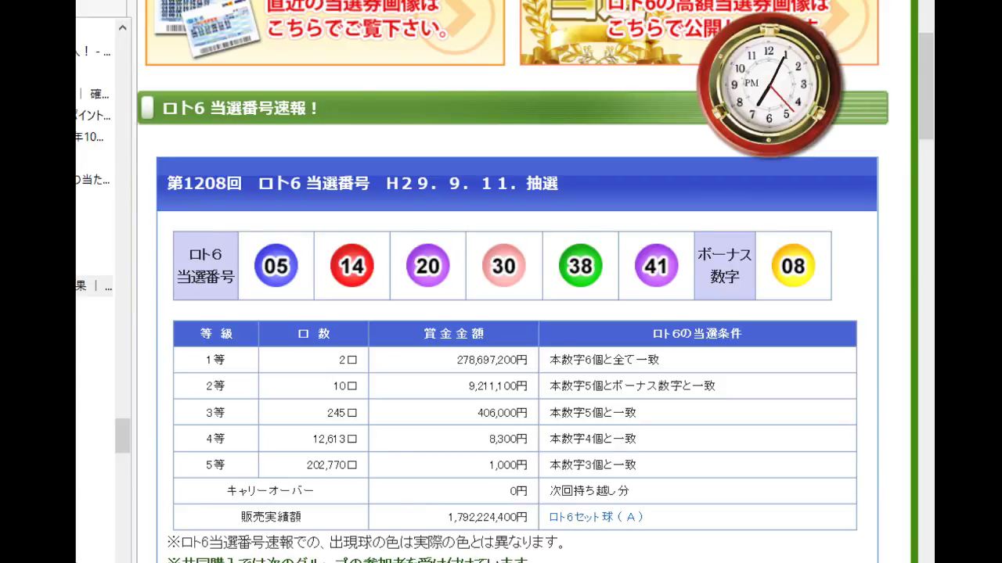
Switch to the Excel sheet and enter the 1208 draw's main numbers 5, 14, 20, 30, 38 and 41 in F10:K10.
{"action": "key", "text": "alt+Tab"}
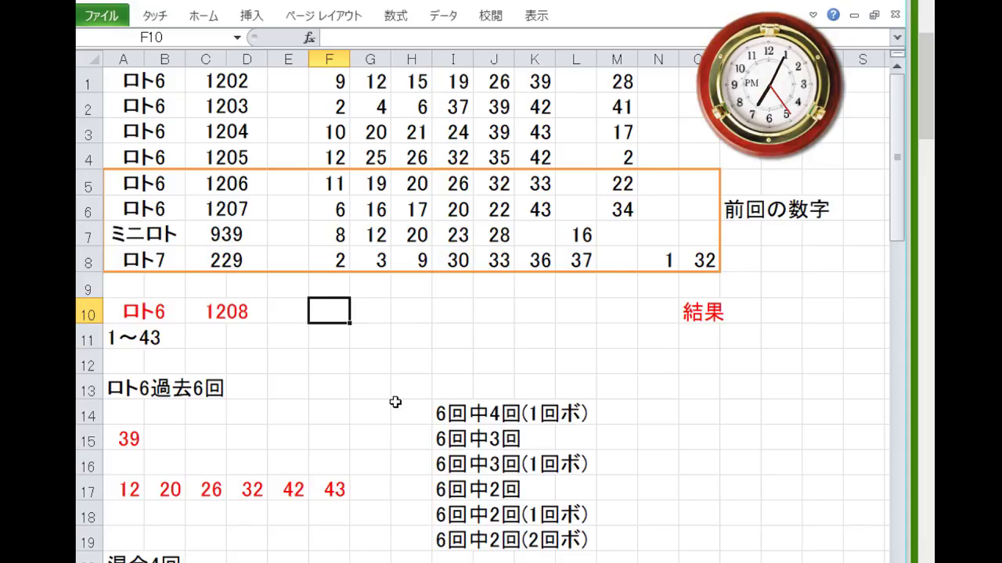
{"action": "type", "text": "5"}
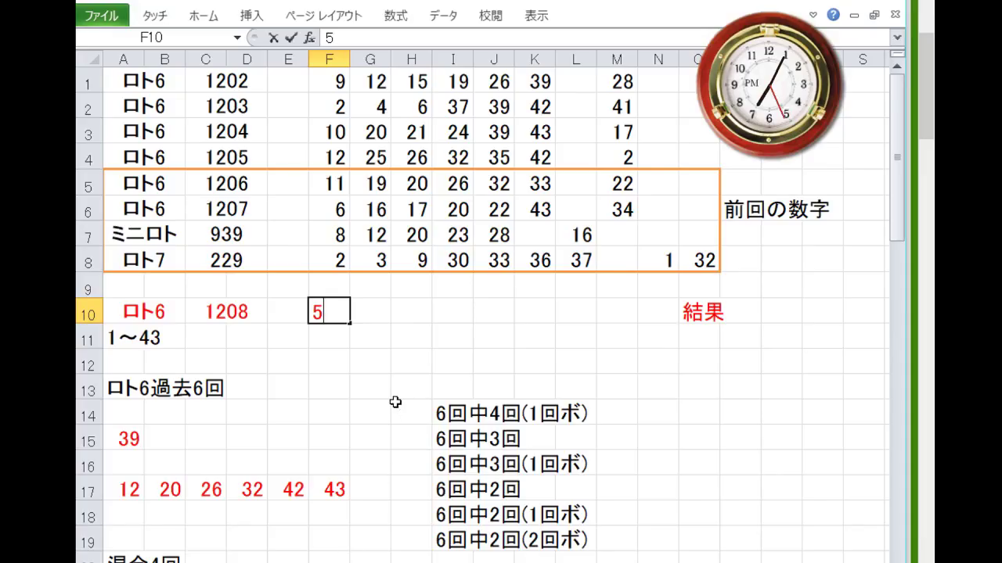
{"action": "key", "text": "Tab"}
{"action": "type", "text": "14"}
{"action": "key", "text": "Tab"}
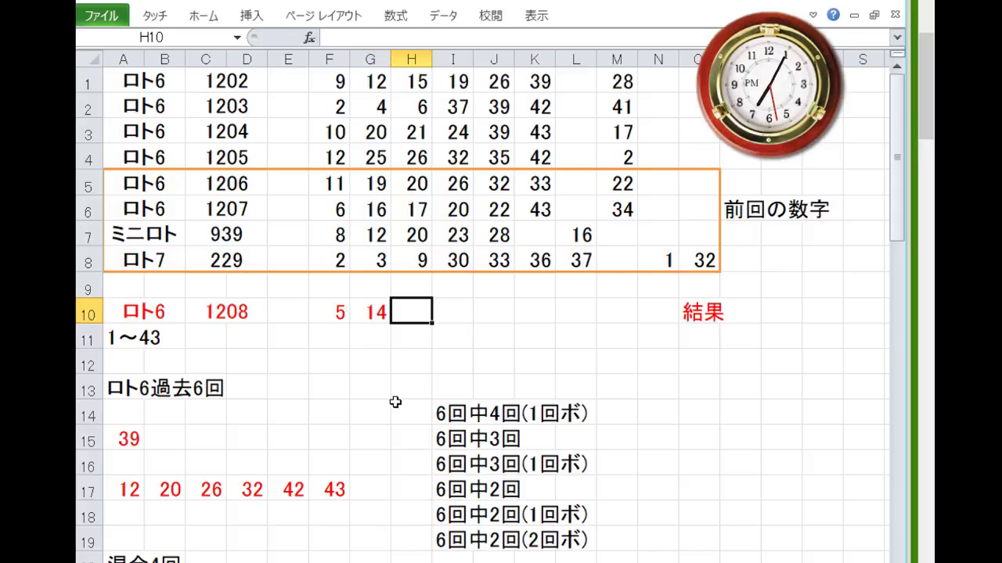
{"action": "type", "text": "20"}
{"action": "key", "text": "Tab"}
{"action": "type", "text": "30"}
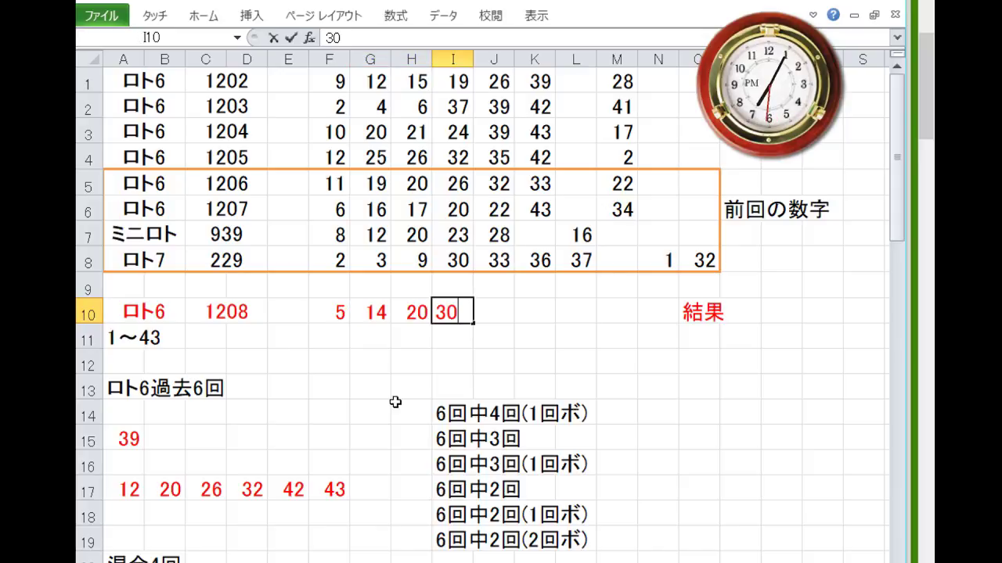
{"action": "key", "text": "Tab"}
{"action": "type", "text": "38"}
{"action": "key", "text": "Tab"}
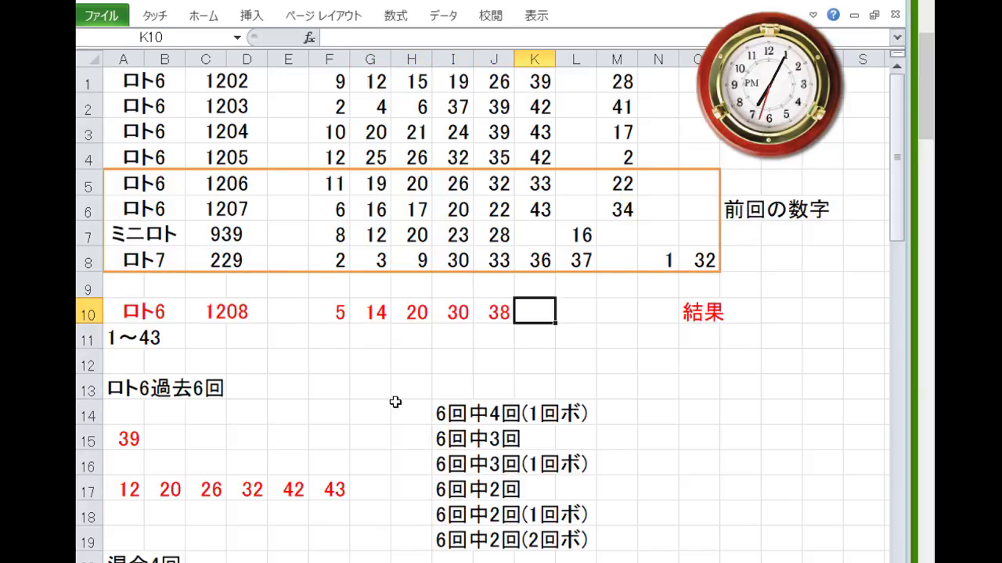
{"action": "type", "text": "41"}
{"action": "key", "text": "Return"}
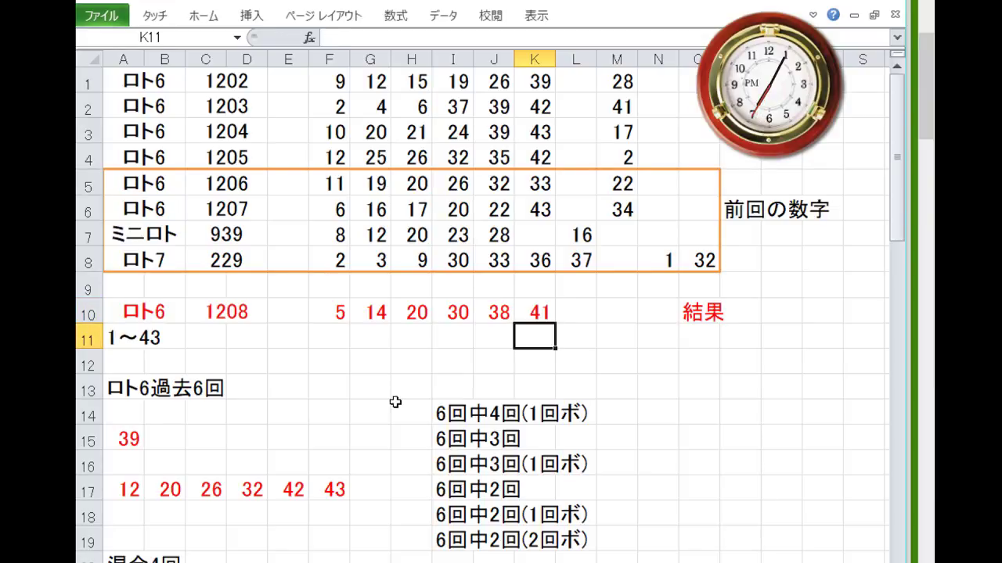
Enter the bonus number 8 for draw 1208 in cell M10.
{"action": "key", "text": "Up"}
{"action": "key", "text": "Right"}
{"action": "key", "text": "Right"}
{"action": "type", "text": "8"}
{"action": "key", "text": "Return"}
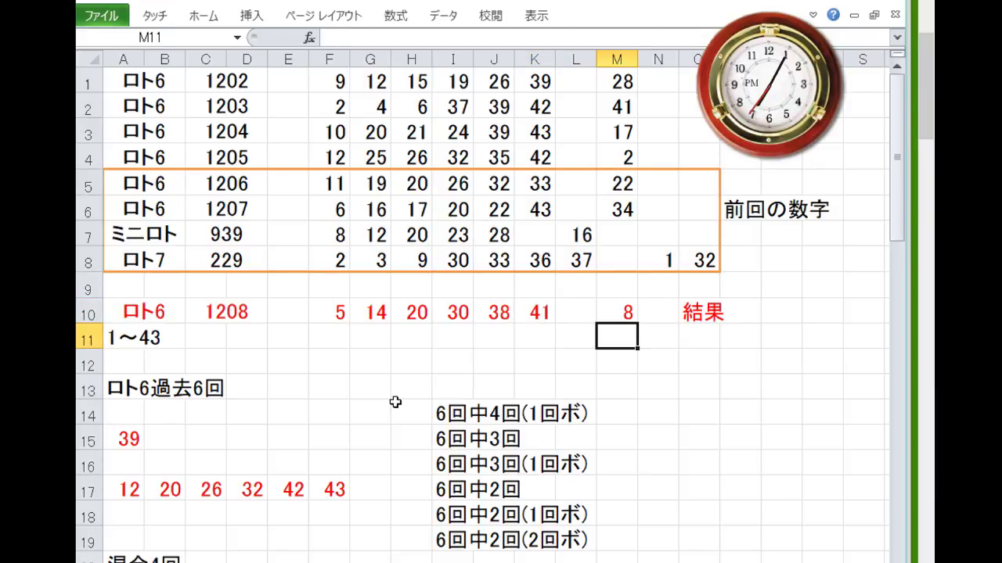
{"action": "left_click", "coordinate": [707, 311]}
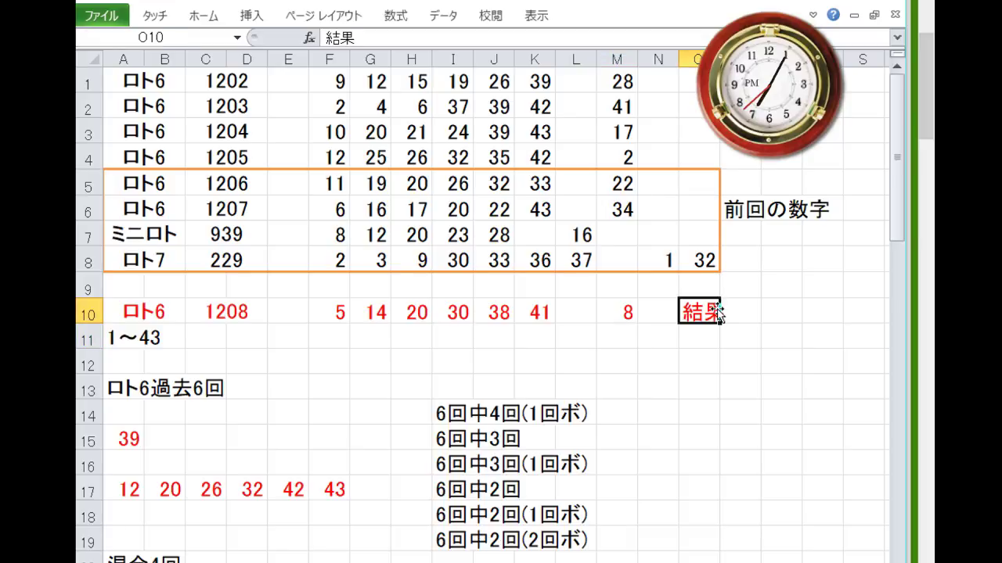
{"action": "left_click_drag", "start_coordinate": [667, 317], "coordinate": [698, 321]}
{"action": "left_click", "coordinate": [618, 362]}
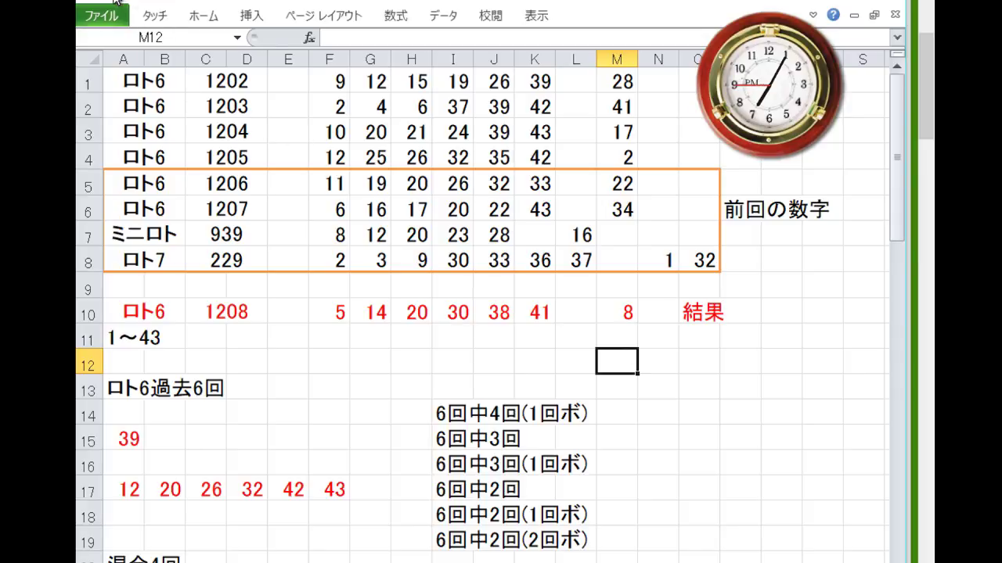
Copy the complete 1208 result row and insert it at row 35, above the 前回と同じ数字を選ぶ。 heading.
{"action": "left_click", "coordinate": [94, 316]}
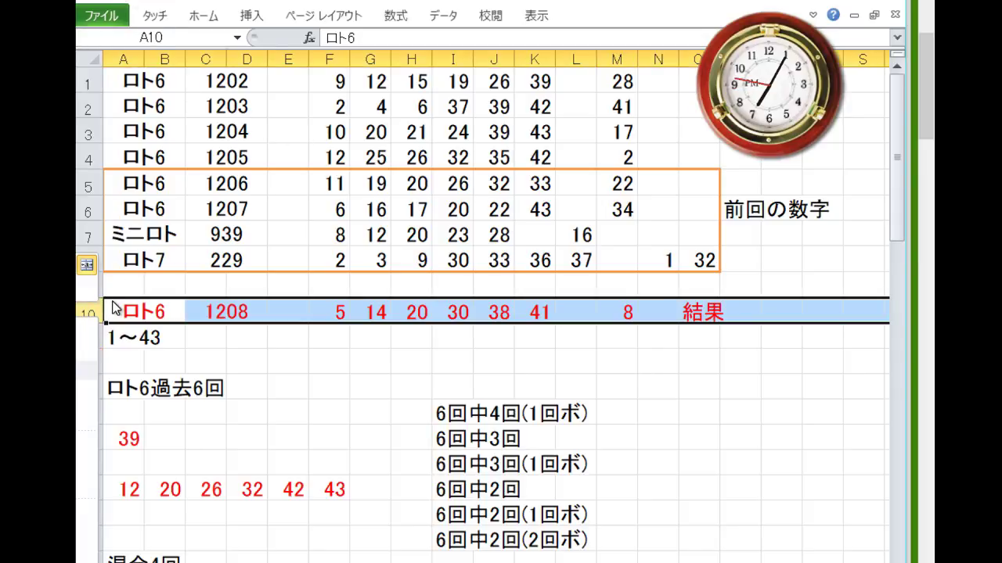
{"action": "left_click_drag", "start_coordinate": [111, 299], "coordinate": [86, 264]}
{"action": "scroll", "coordinate": [212, 368], "scroll_direction": "down", "scroll_amount": 6}
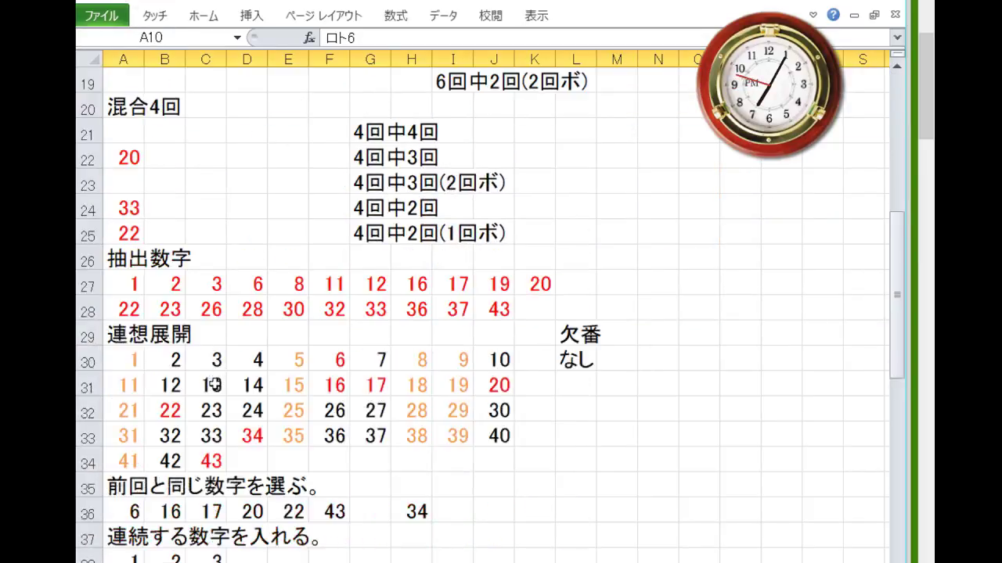
{"action": "right_click", "coordinate": [90, 488]}
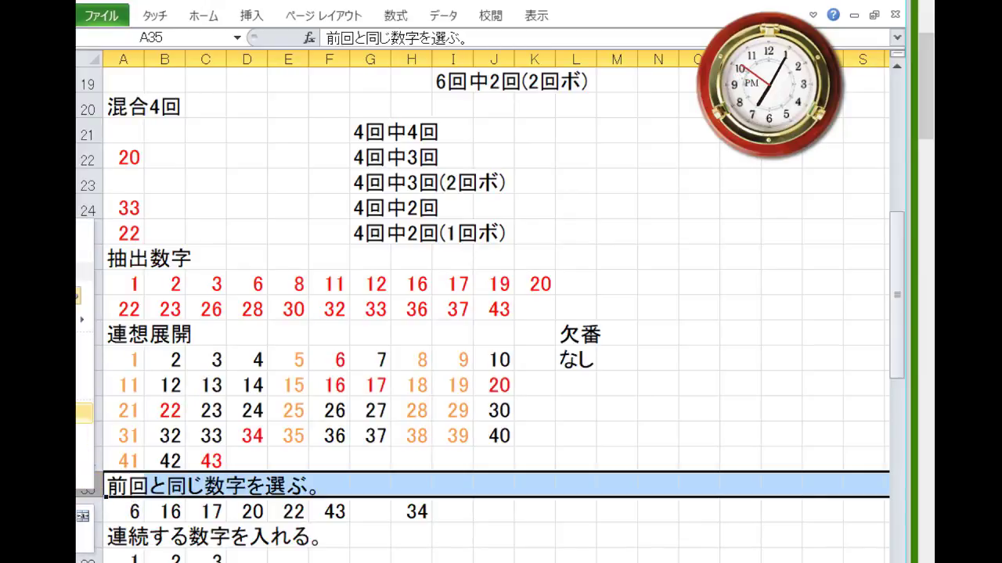
{"action": "left_click", "coordinate": [85, 345]}
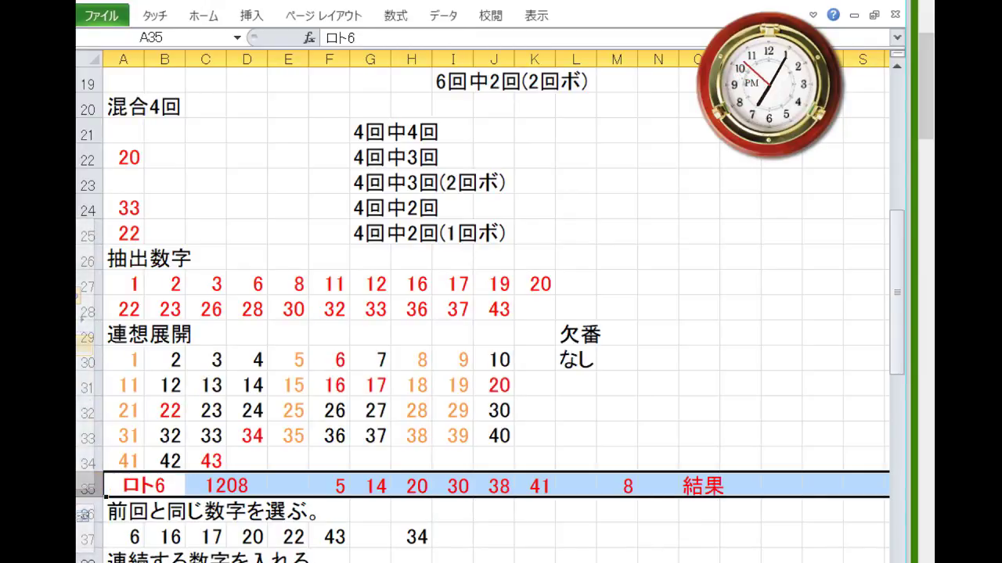
Insert another copy of the 1208 result row above the list of six-number combinations, with a blank row on either side.
{"action": "right_click", "coordinate": [197, 483]}
{"action": "scroll", "coordinate": [96, 260], "scroll_direction": "down", "scroll_amount": 10}
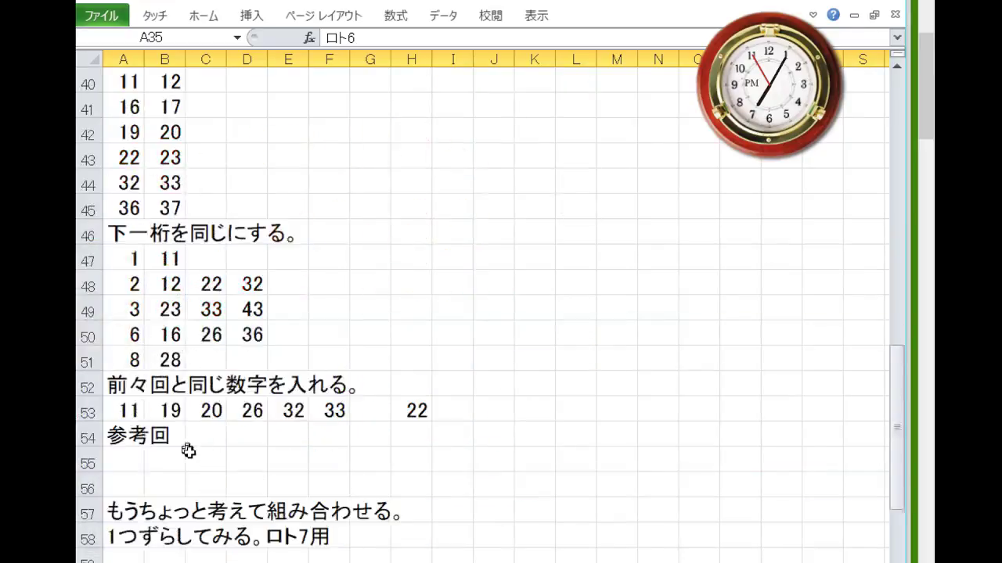
{"action": "right_click", "coordinate": [89, 337]}
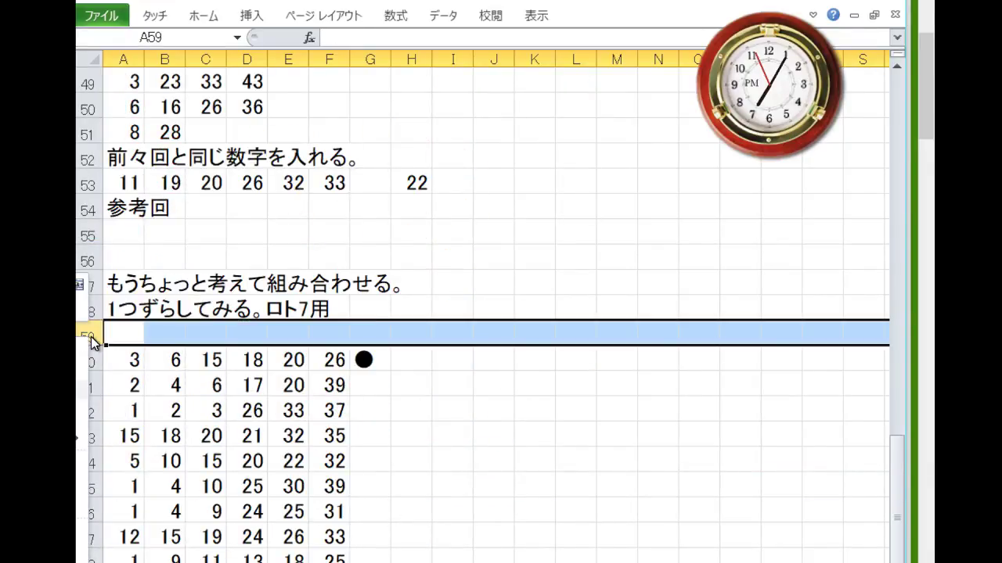
{"action": "left_click", "coordinate": [81, 465]}
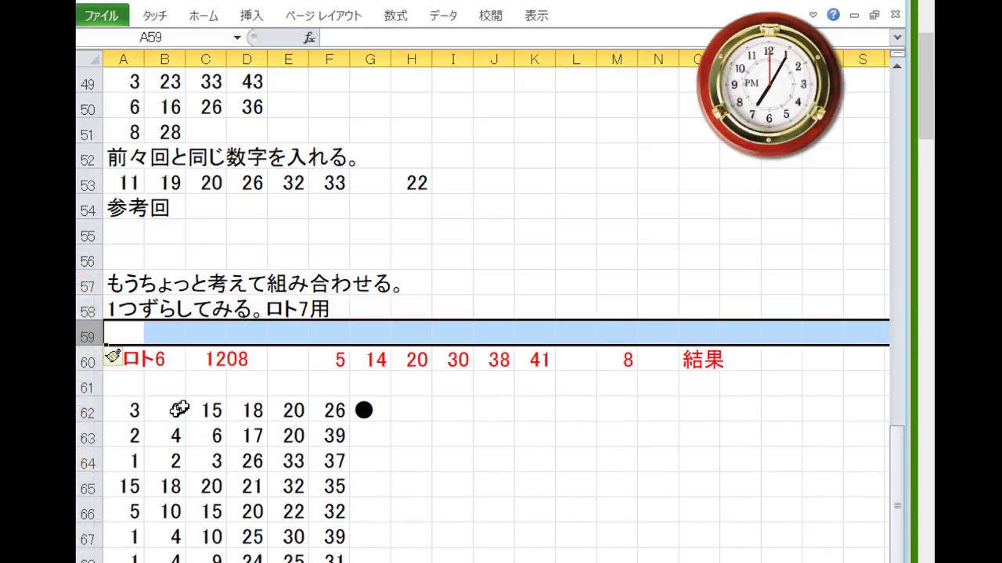
{"action": "left_click", "coordinate": [201, 384]}
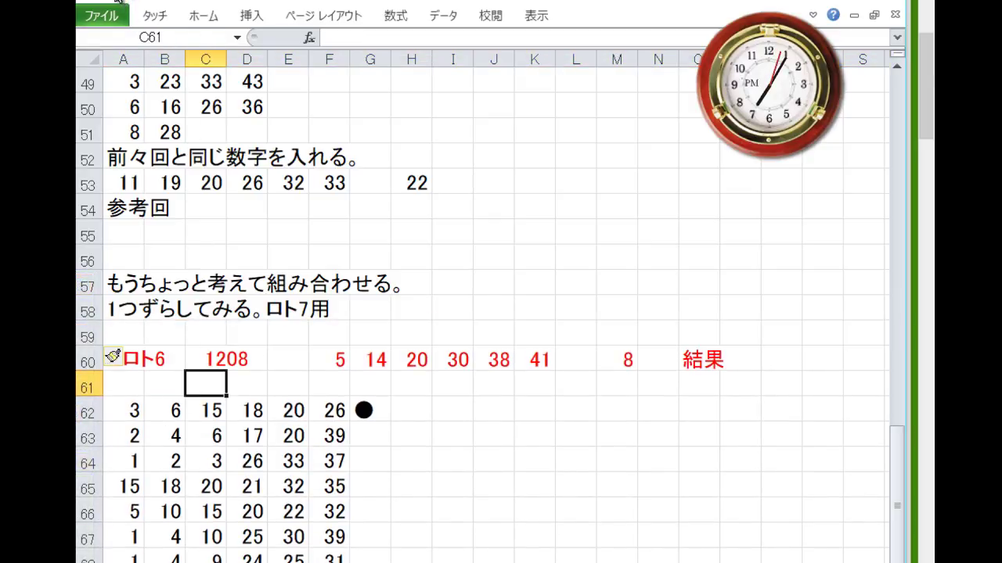
Highlight the matching number 5 in cell A66 of the combinations list with a yellow fill.
{"action": "scroll", "coordinate": [182, 228], "scroll_direction": "down", "scroll_amount": 2}
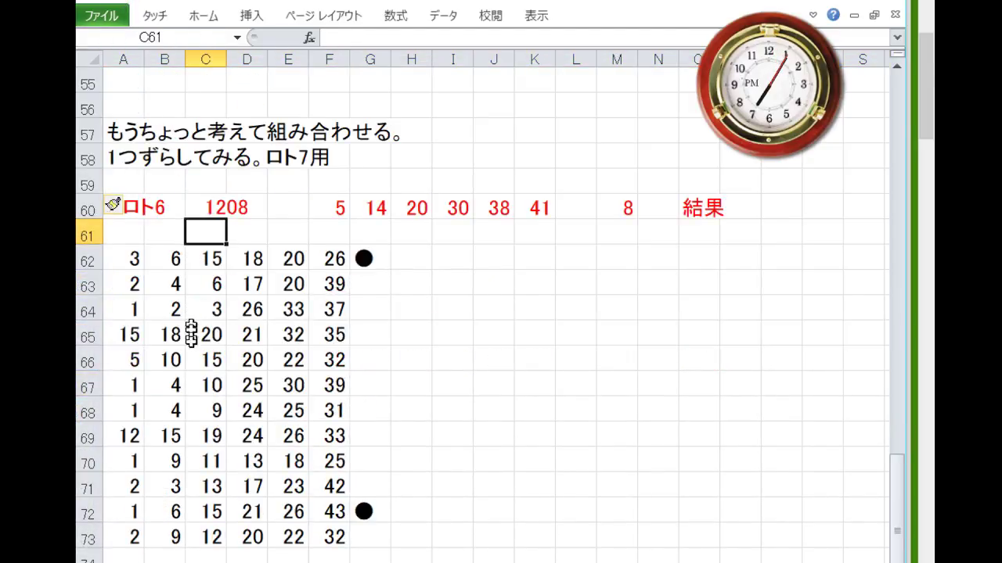
{"action": "left_click", "coordinate": [140, 361]}
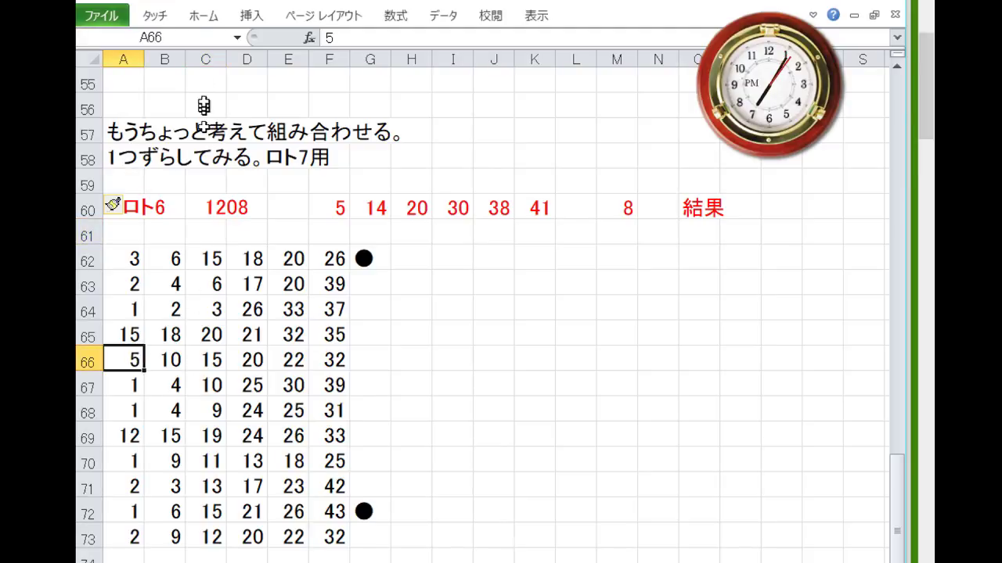
{"action": "left_click", "coordinate": [204, 15]}
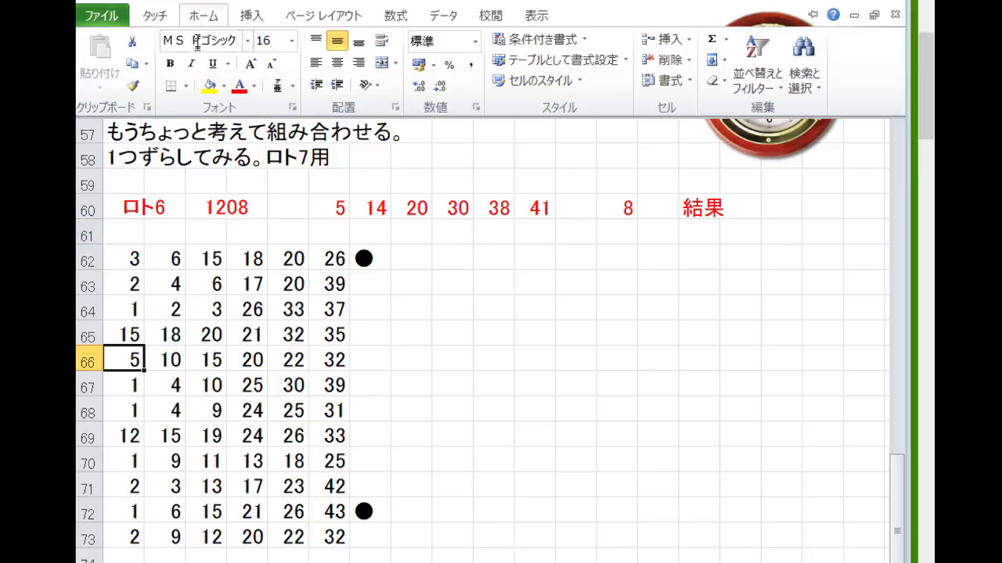
{"action": "left_click", "coordinate": [209, 86]}
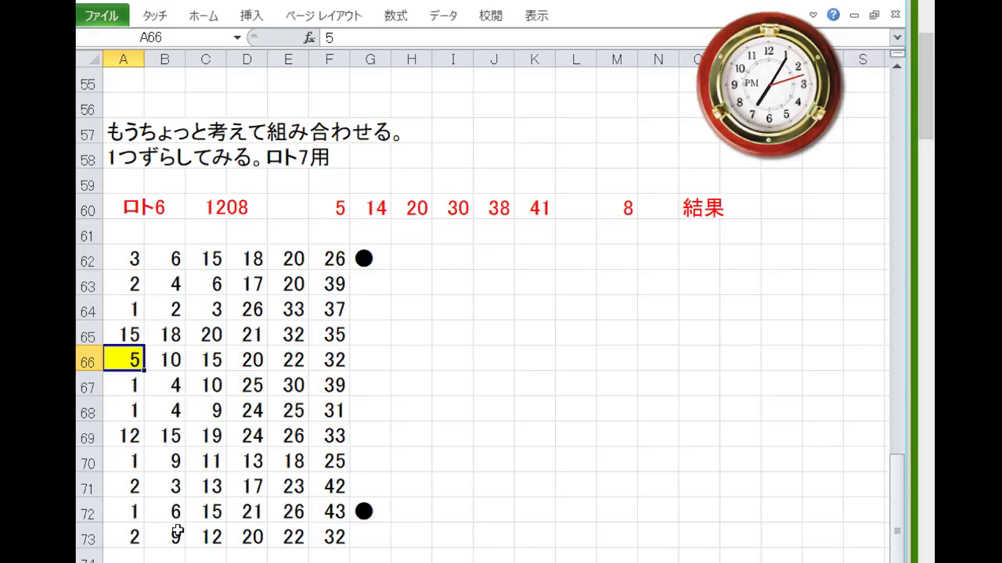
Fill every 20 in the combinations list with yellow: cells C65, D66, D73, E63 and E62.
{"action": "left_click", "coordinate": [217, 332]}
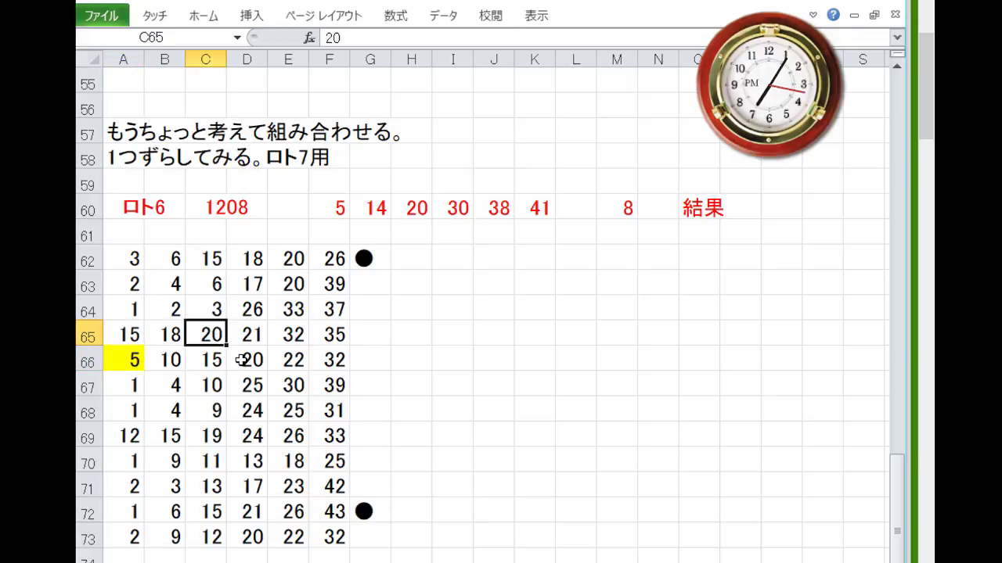
{"action": "left_click", "coordinate": [245, 360], "text": "ctrl"}
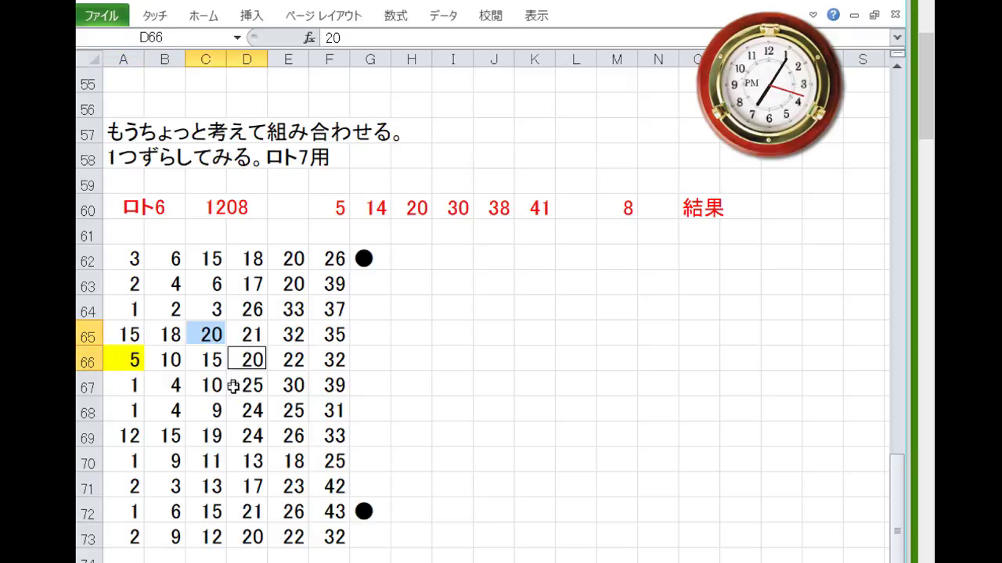
{"action": "left_click", "coordinate": [244, 535], "text": "ctrl"}
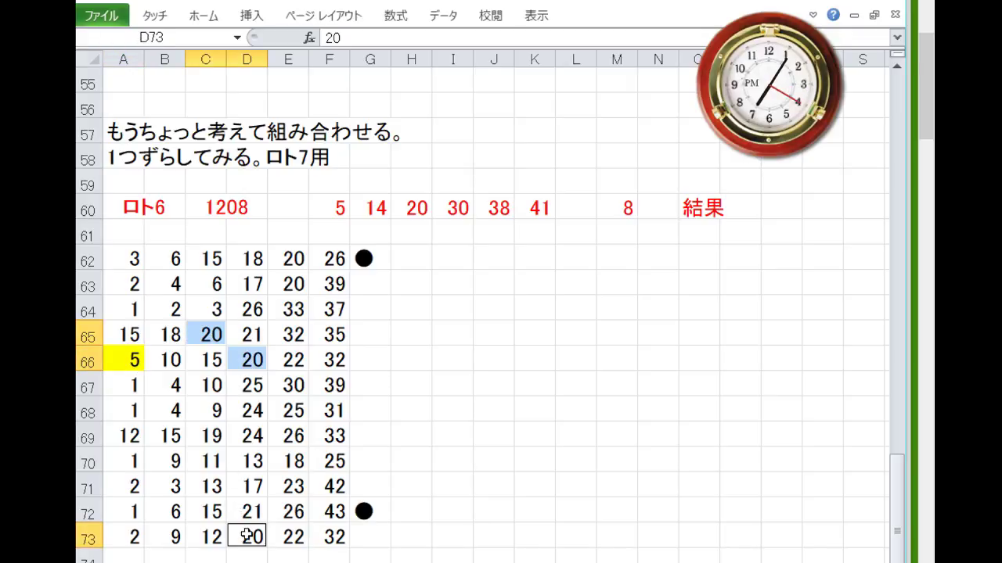
{"action": "left_click", "coordinate": [281, 283], "text": "ctrl"}
{"action": "left_click", "coordinate": [292, 257], "text": "ctrl"}
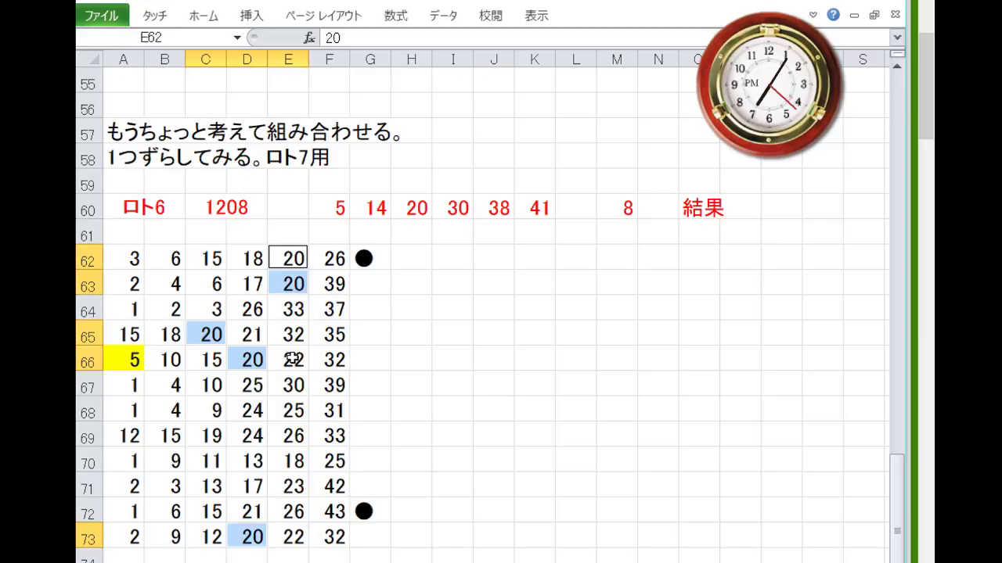
{"action": "left_click", "coordinate": [205, 18]}
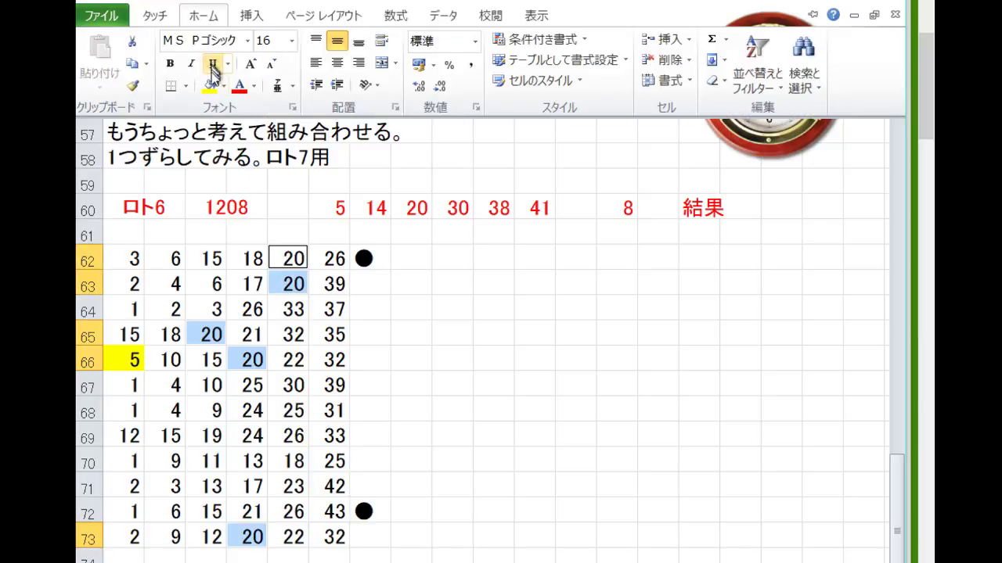
{"action": "left_click", "coordinate": [211, 84]}
Highlight the matching number 30 in cell E67 with a yellow fill.
{"action": "left_click", "coordinate": [290, 385]}
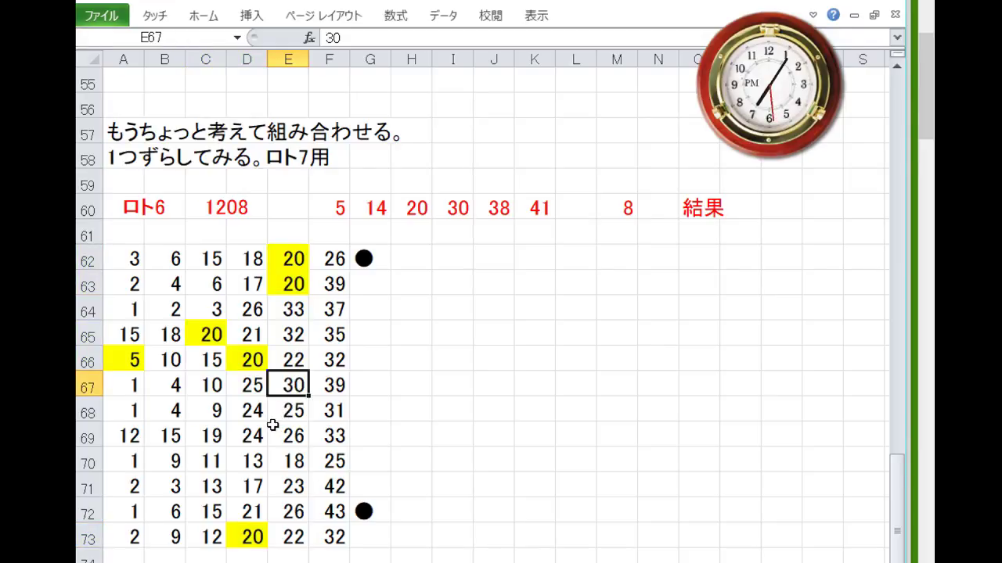
{"action": "left_click", "coordinate": [202, 16]}
{"action": "left_click", "coordinate": [207, 89]}
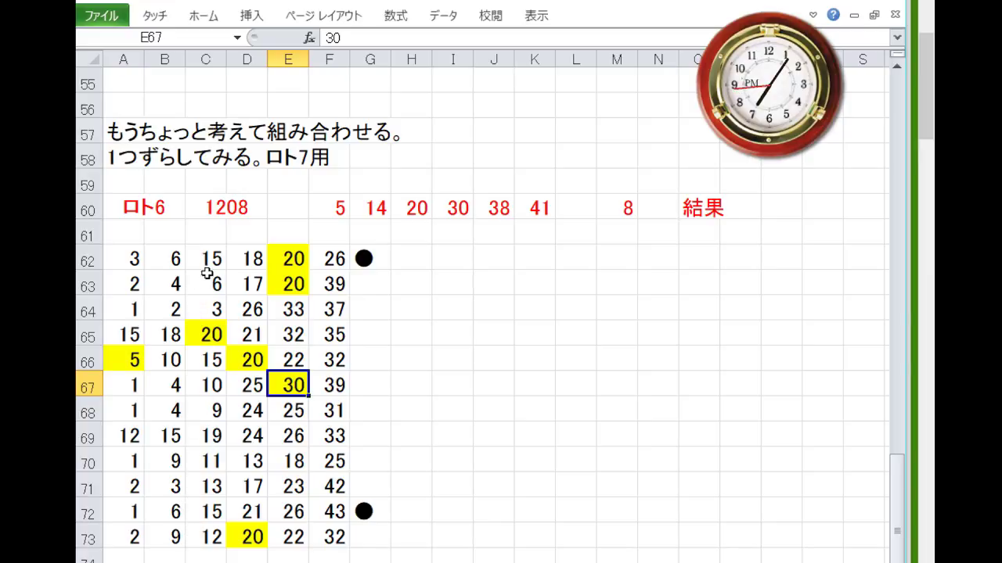
Review the highlighted matches and the ●-marked combinations in rows 62 and 72 against the 1208 result row.
{"action": "left_click", "coordinate": [478, 257]}
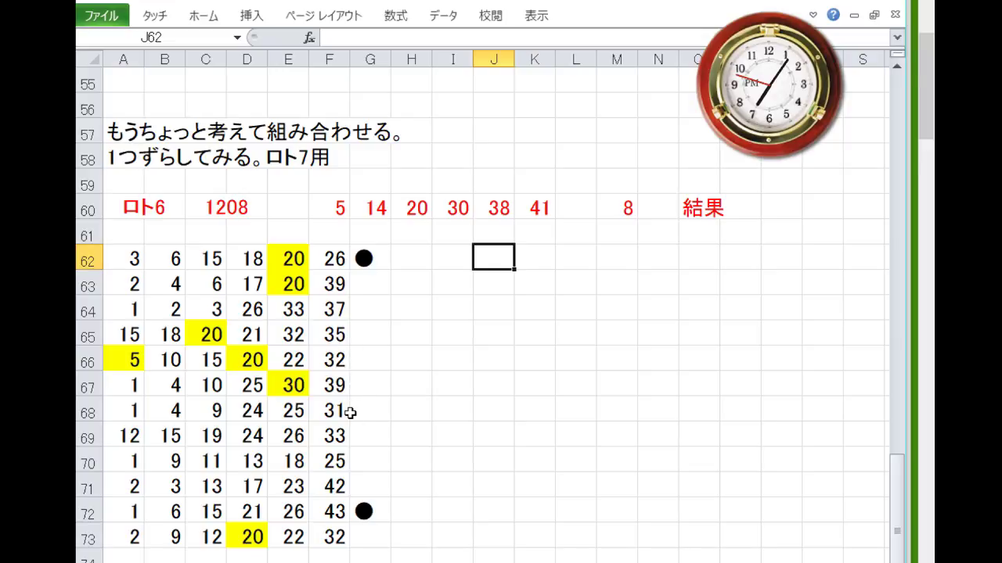
{"action": "left_click", "coordinate": [380, 264]}
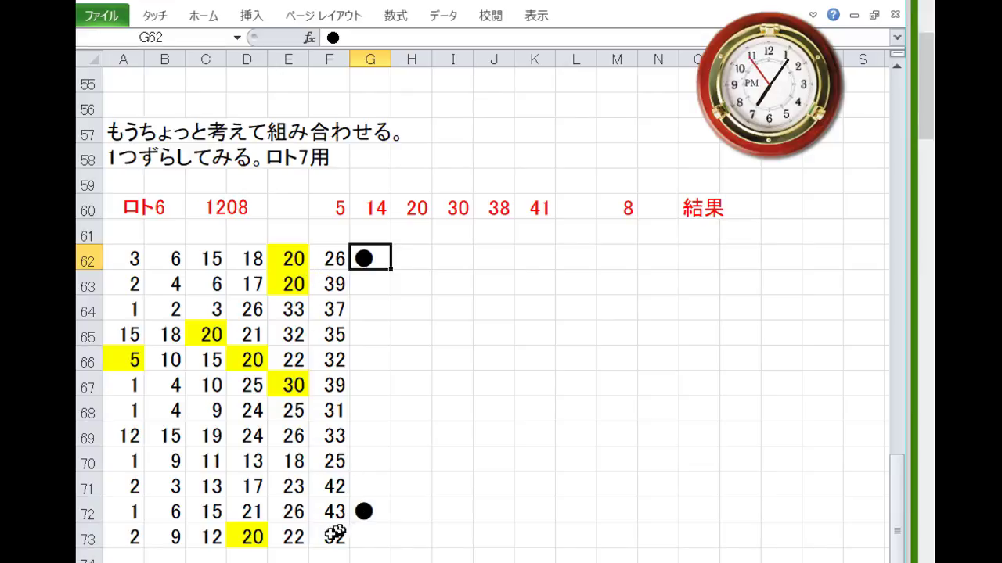
{"action": "left_click", "coordinate": [365, 512]}
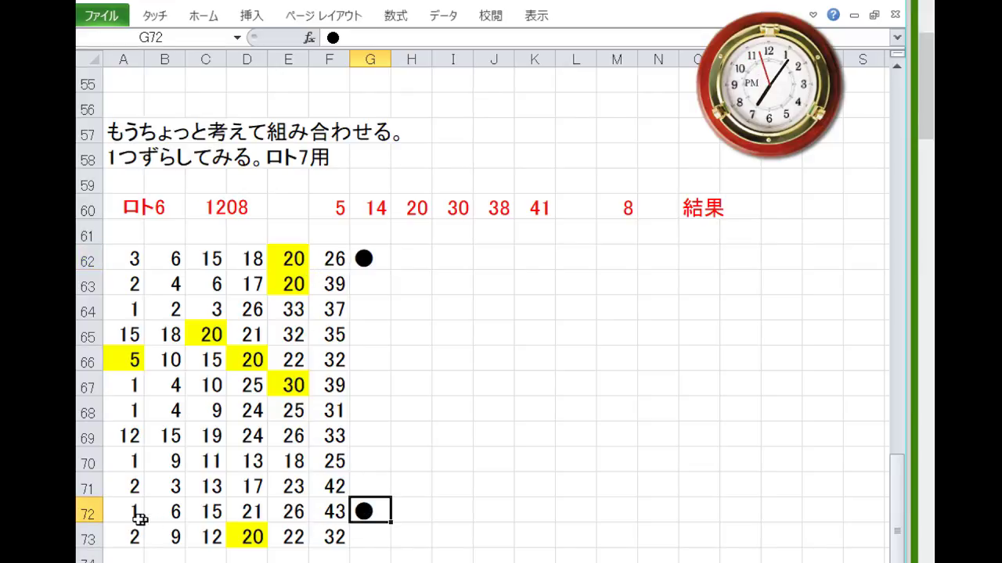
{"action": "left_click", "coordinate": [251, 512]}
{"action": "left_click", "coordinate": [288, 514]}
{"action": "left_click", "coordinate": [335, 512]}
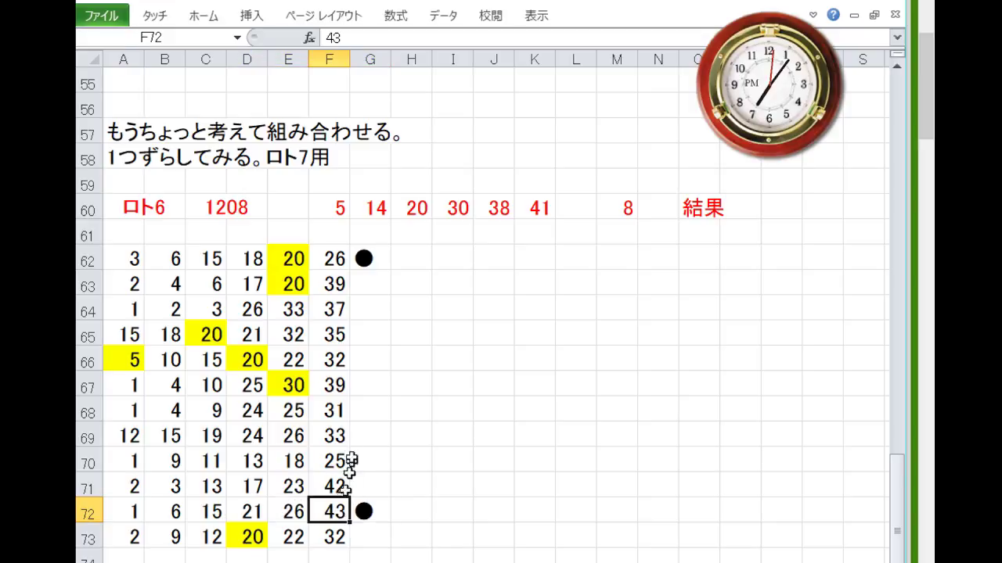
{"action": "left_click", "coordinate": [307, 389]}
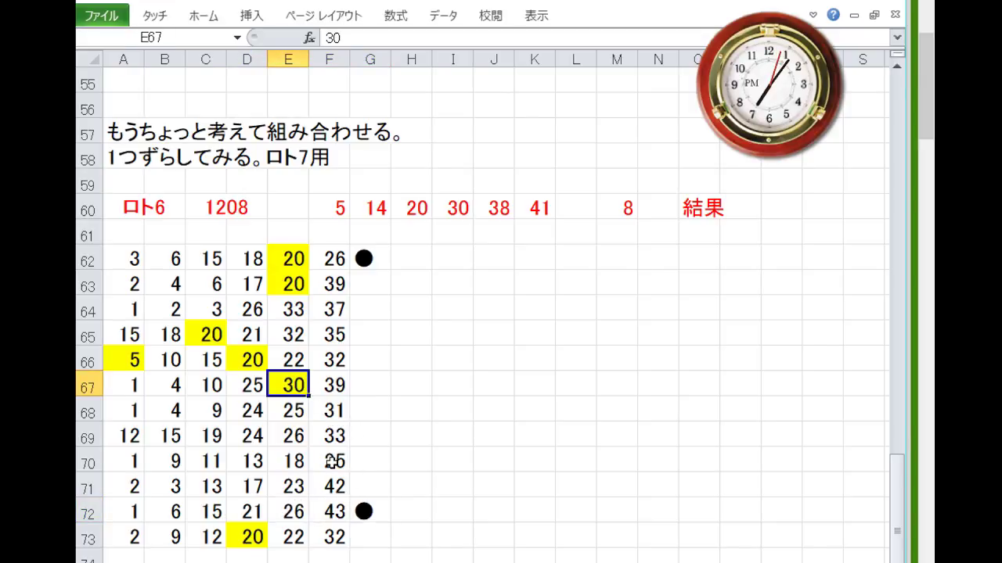
{"action": "scroll", "coordinate": [311, 473], "scroll_direction": "up", "scroll_amount": 1}
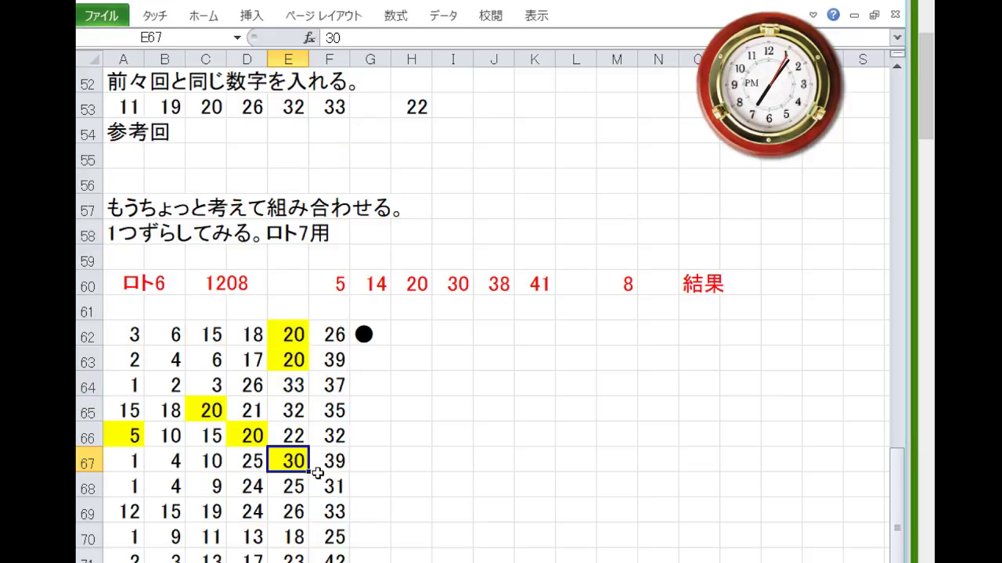
{"action": "scroll", "coordinate": [317, 473], "scroll_direction": "down", "scroll_amount": 1}
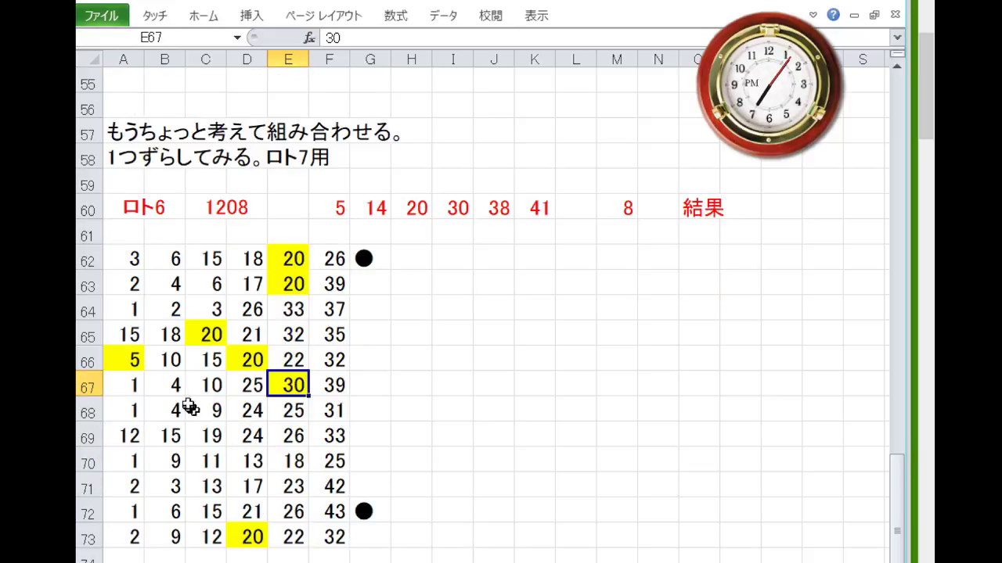
{"action": "left_click", "coordinate": [143, 361]}
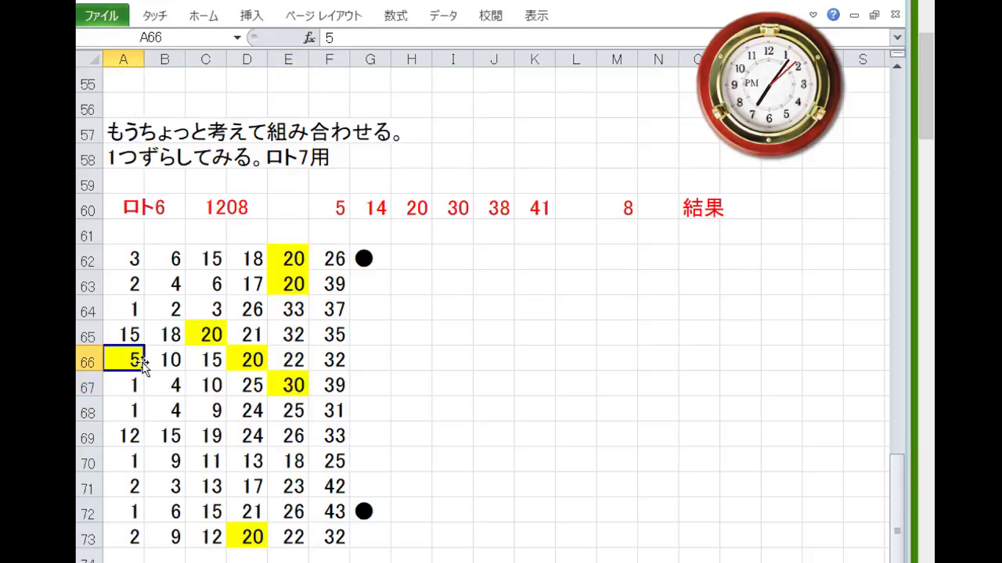
{"action": "left_click", "coordinate": [250, 360]}
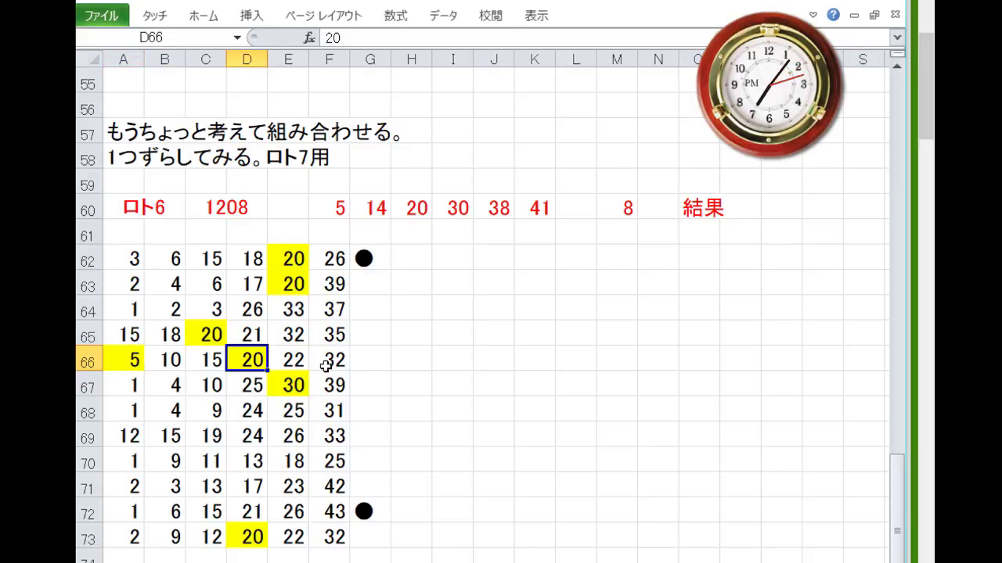
Highlight the drawn numbers 5 (E30) and 14 (D31) in the 連想展開 grid with a yellow fill.
{"action": "scroll", "coordinate": [344, 385], "scroll_direction": "up", "scroll_amount": 11}
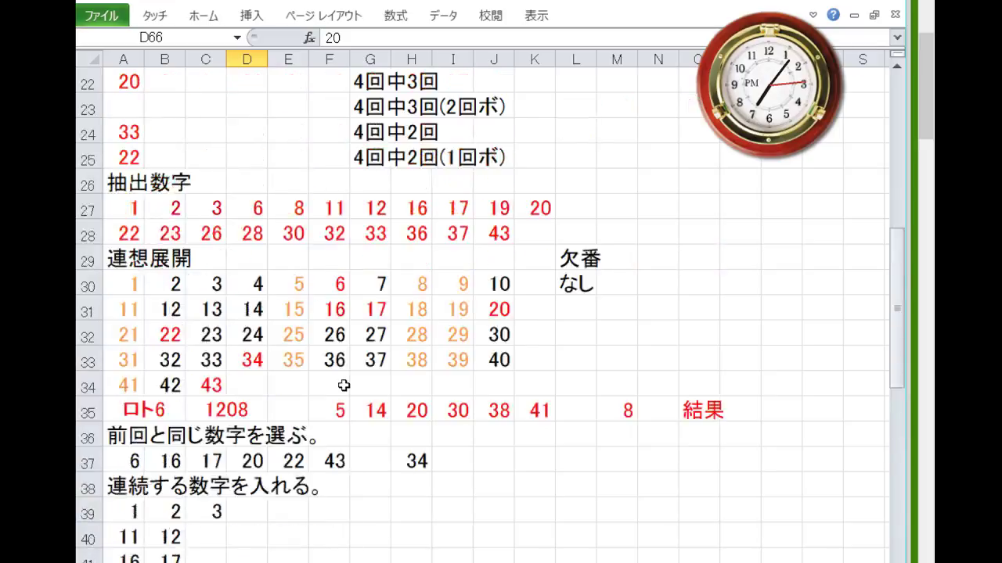
{"action": "left_click", "coordinate": [340, 404]}
{"action": "left_click", "coordinate": [288, 278]}
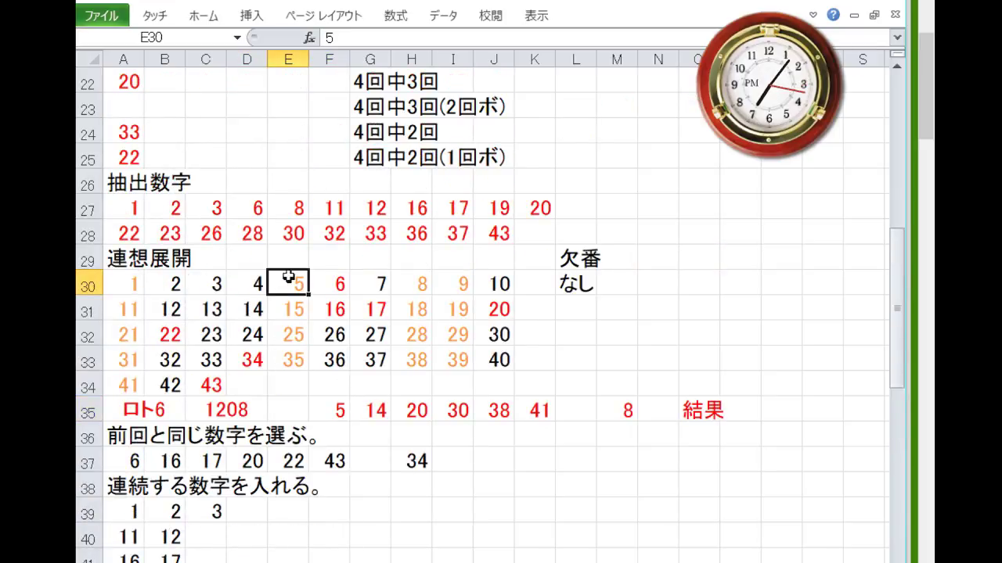
{"action": "left_click", "coordinate": [201, 17]}
{"action": "left_click", "coordinate": [204, 82]}
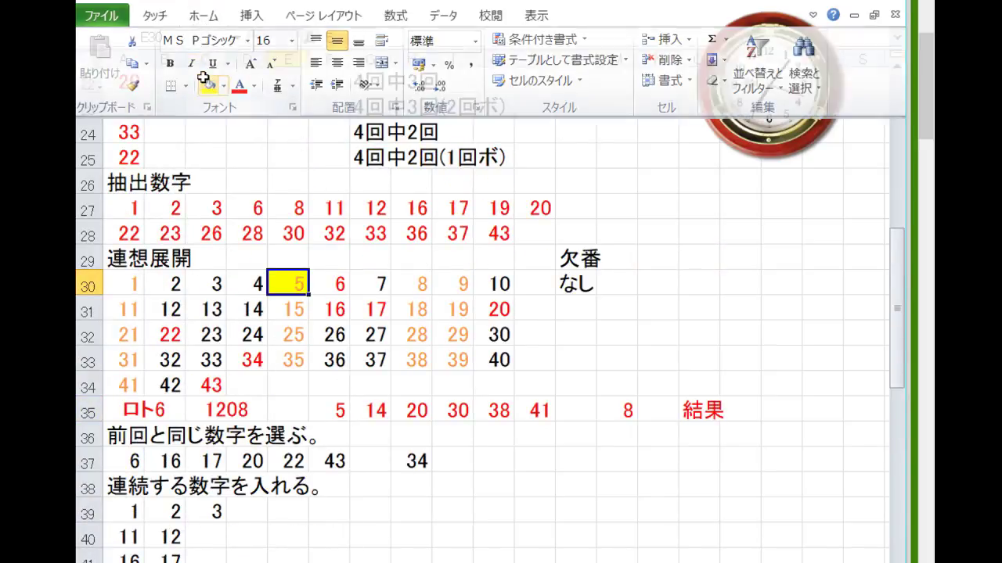
{"action": "left_click", "coordinate": [256, 309]}
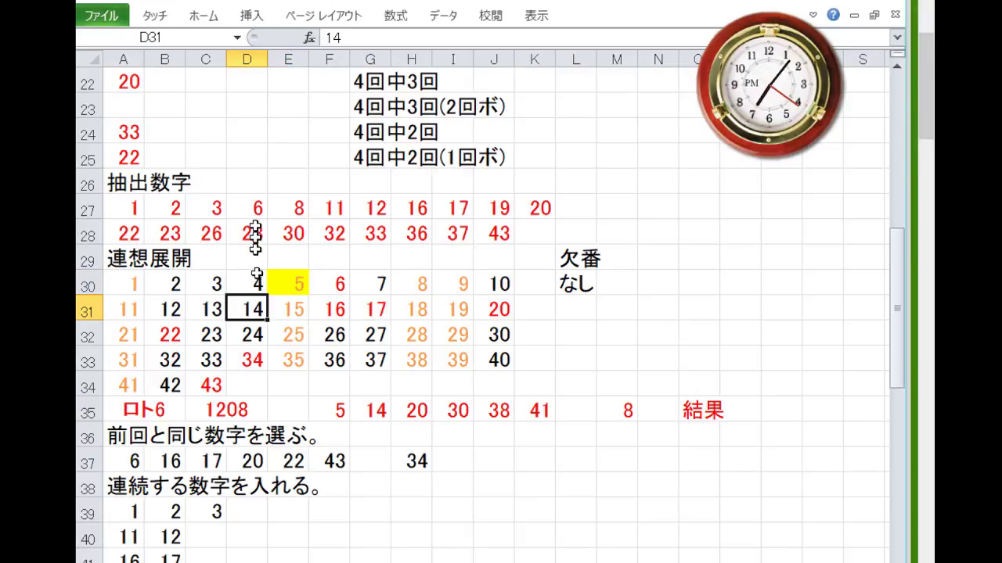
{"action": "left_click", "coordinate": [202, 17]}
{"action": "left_click", "coordinate": [204, 81]}
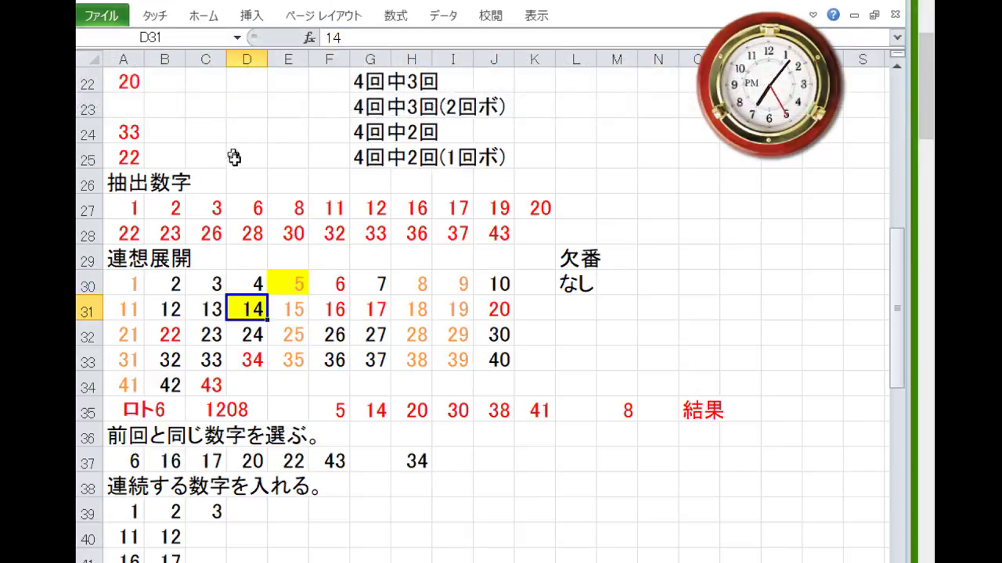
Fill the drawn numbers 20 (J31) and 30 (J32) in the 連想展開 grid with yellow.
{"action": "left_click", "coordinate": [496, 309]}
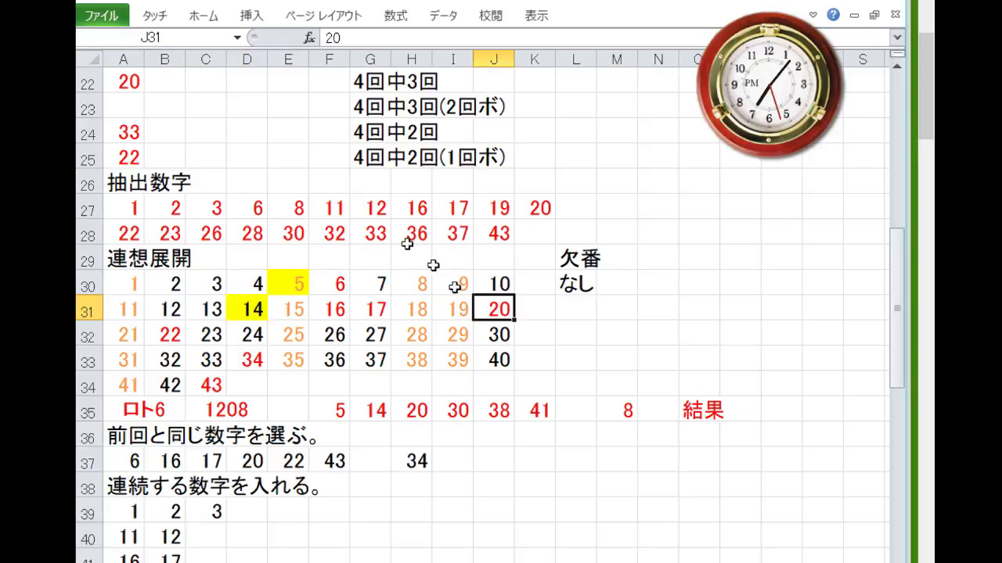
{"action": "left_click", "coordinate": [202, 18]}
{"action": "left_click", "coordinate": [205, 81]}
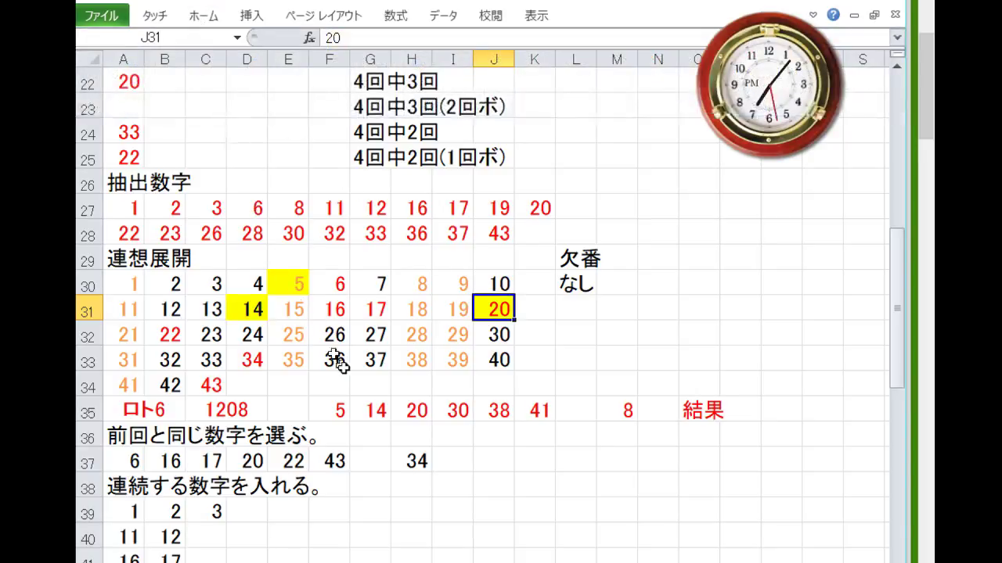
{"action": "left_click", "coordinate": [479, 335]}
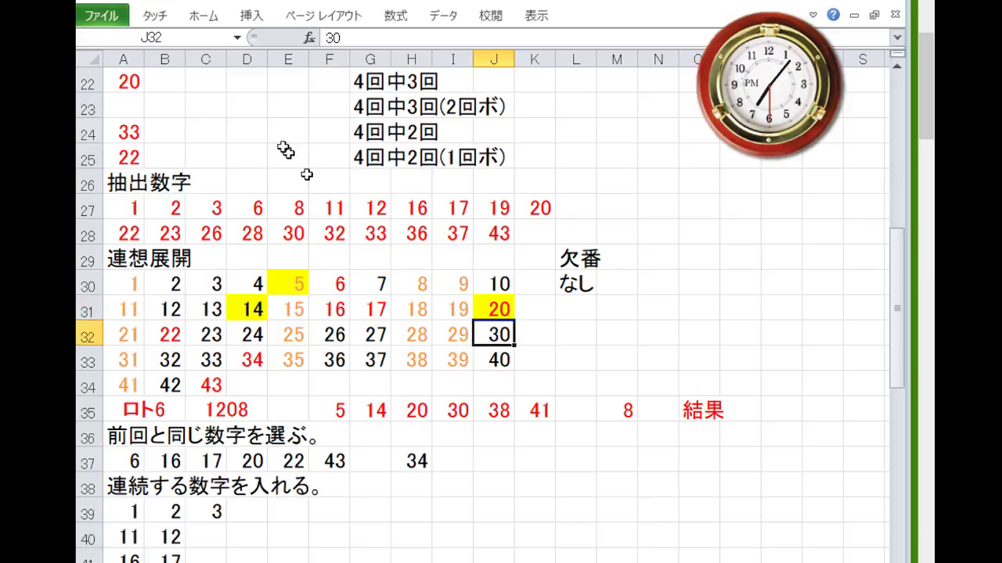
{"action": "left_click", "coordinate": [223, 16]}
{"action": "left_click", "coordinate": [207, 81]}
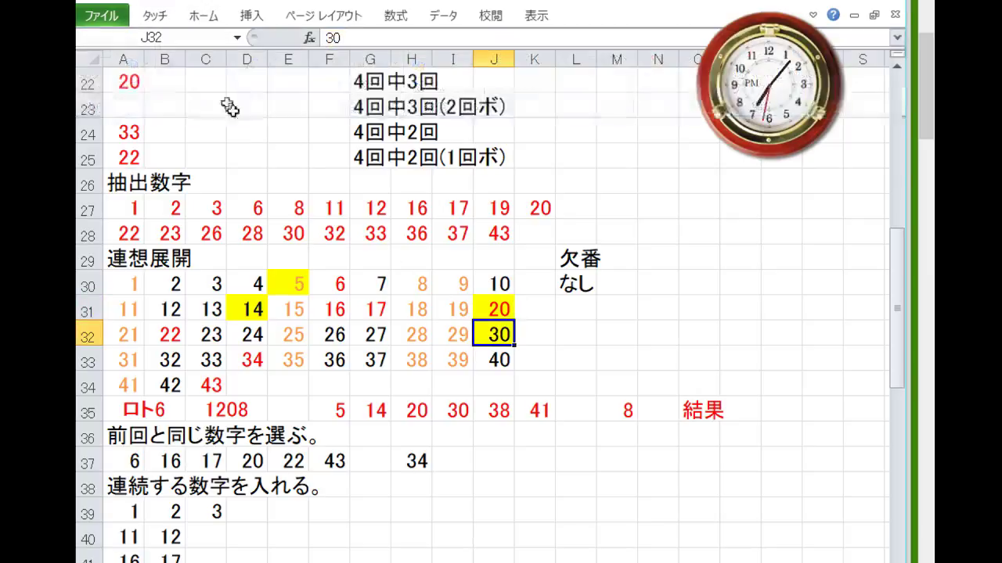
Fill the drawn numbers 38 (H33) and 41 (A34) in the 連想展開 grid with yellow.
{"action": "left_click", "coordinate": [415, 354]}
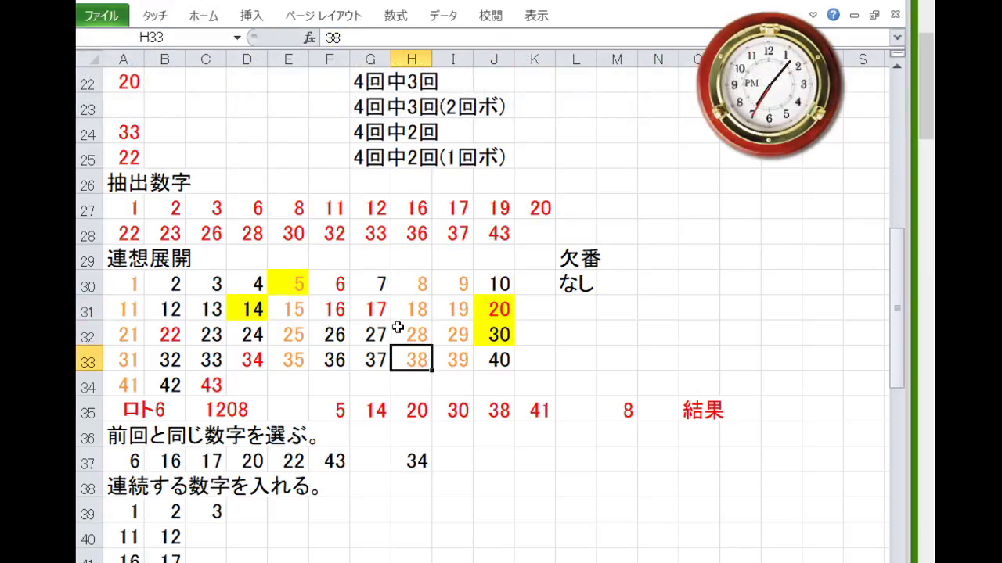
{"action": "left_click", "coordinate": [202, 17]}
{"action": "left_click", "coordinate": [207, 84]}
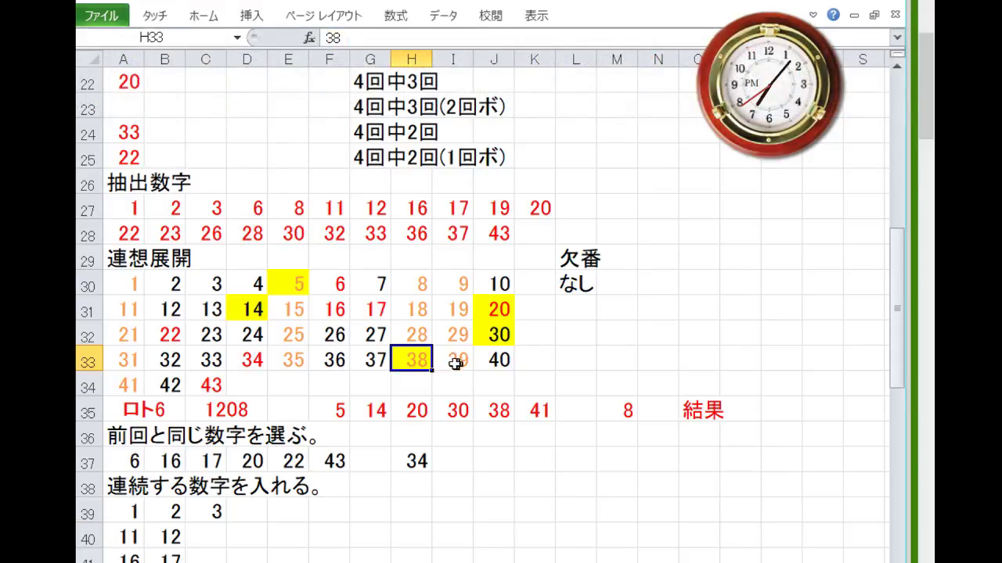
{"action": "left_click", "coordinate": [127, 385]}
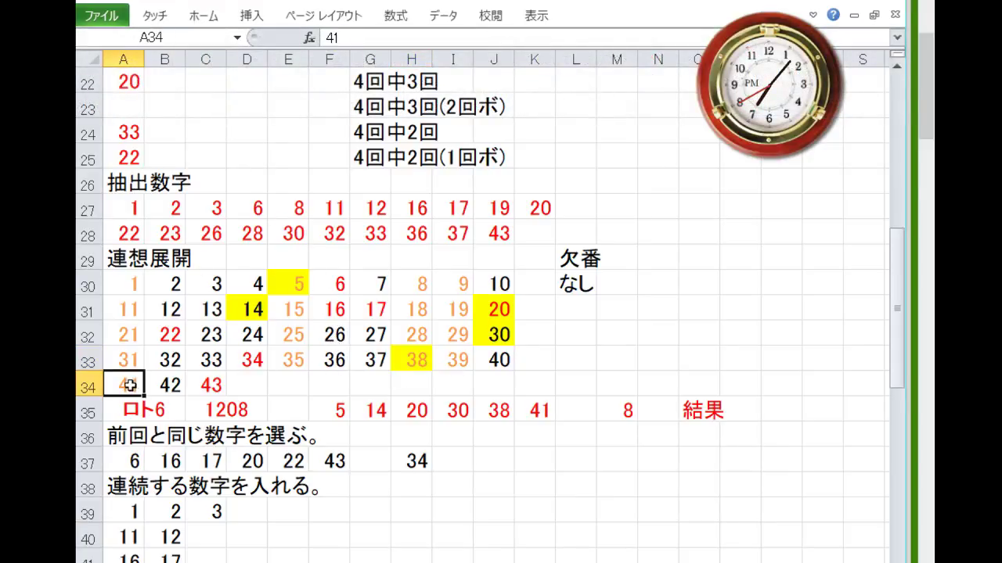
{"action": "left_click", "coordinate": [202, 17]}
{"action": "left_click", "coordinate": [208, 86]}
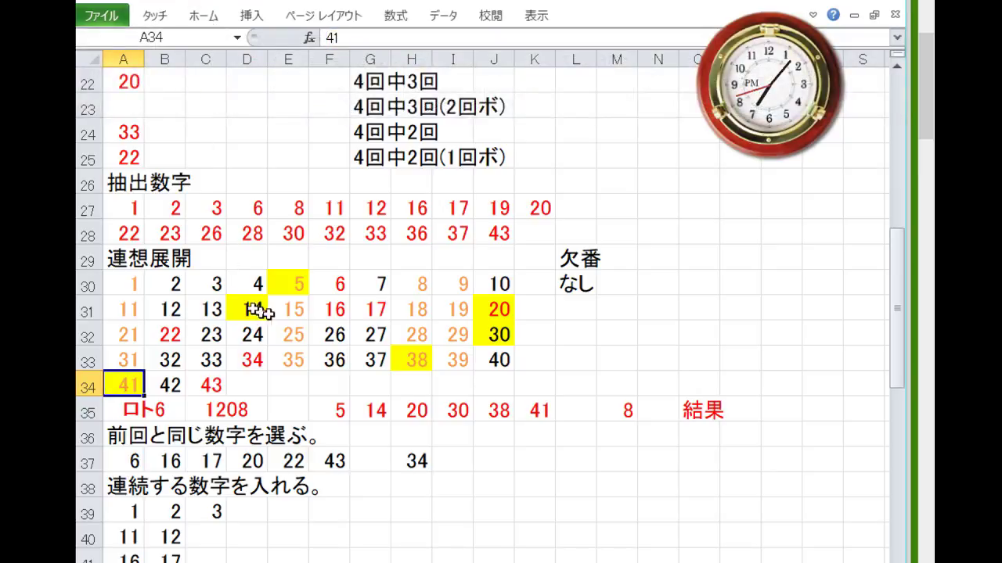
Mark the bonus number 8 in cell H30 of the 連想展開 grid with the lightest orange theme fill.
{"action": "left_click", "coordinate": [411, 283]}
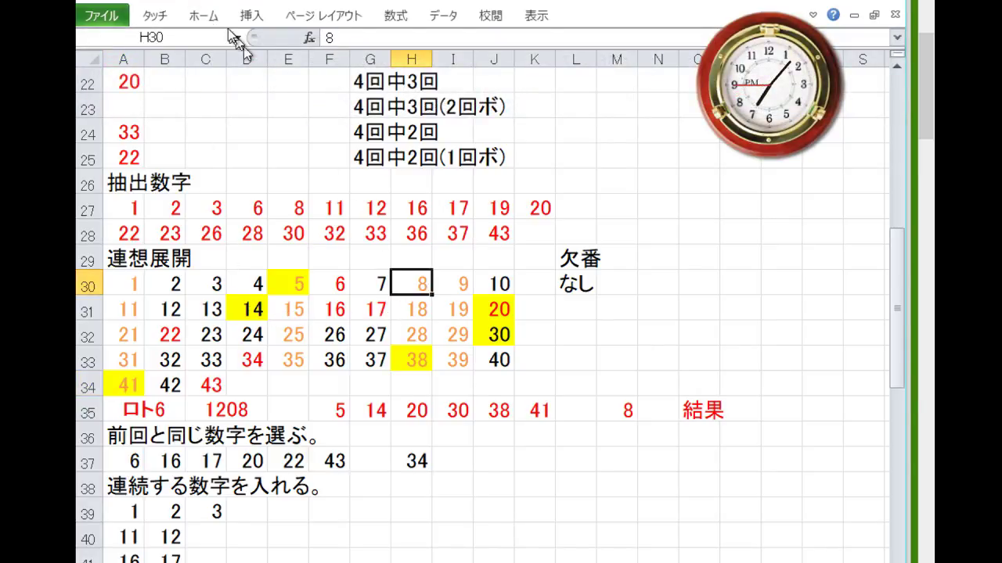
{"action": "left_click", "coordinate": [206, 17]}
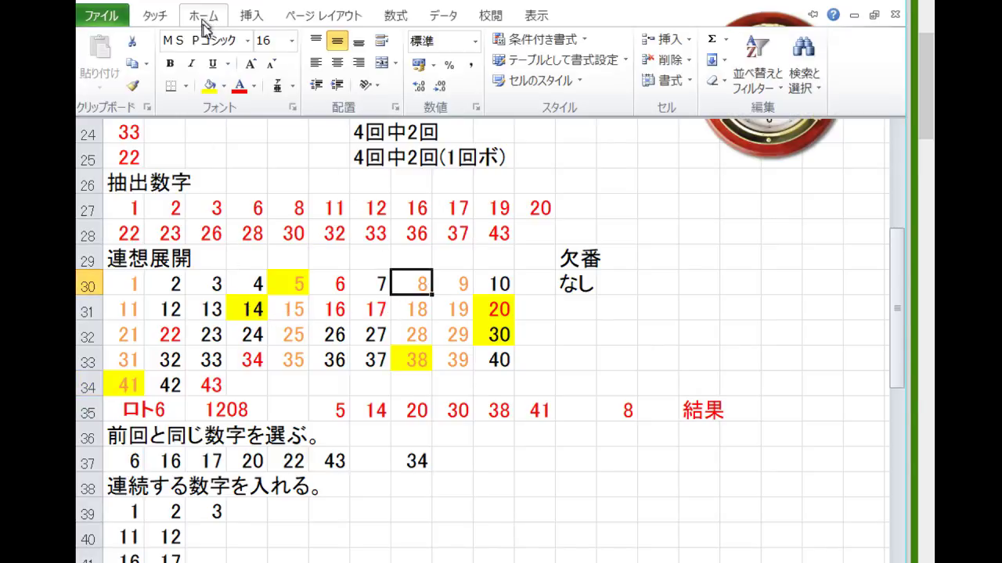
{"action": "left_click", "coordinate": [223, 90]}
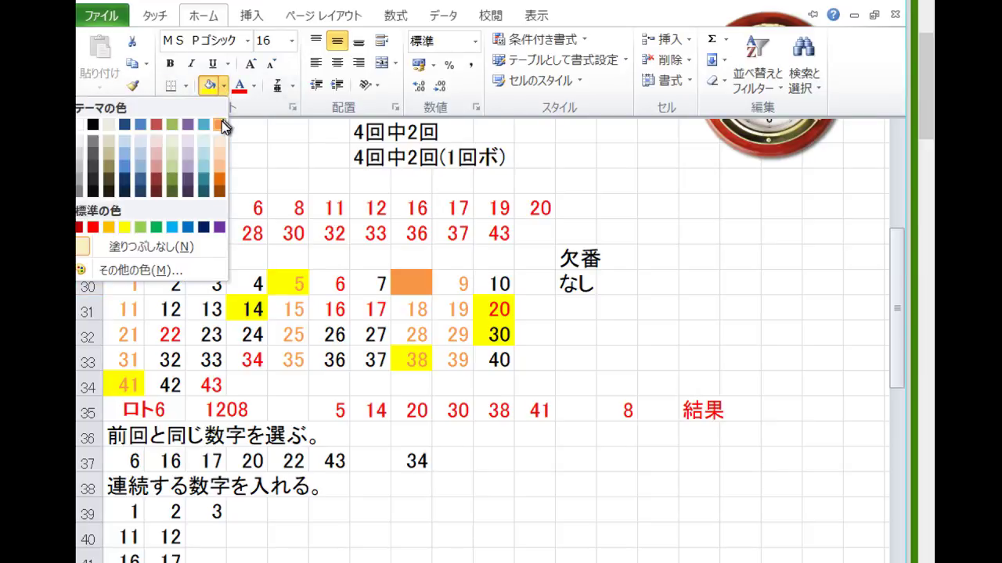
{"action": "left_click", "coordinate": [214, 139]}
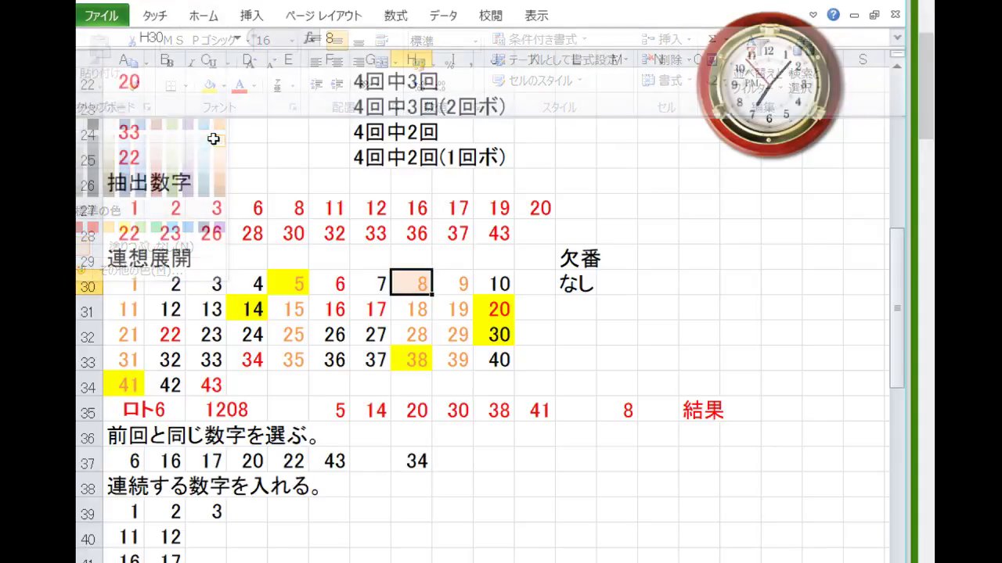
{"action": "left_click", "coordinate": [258, 306]}
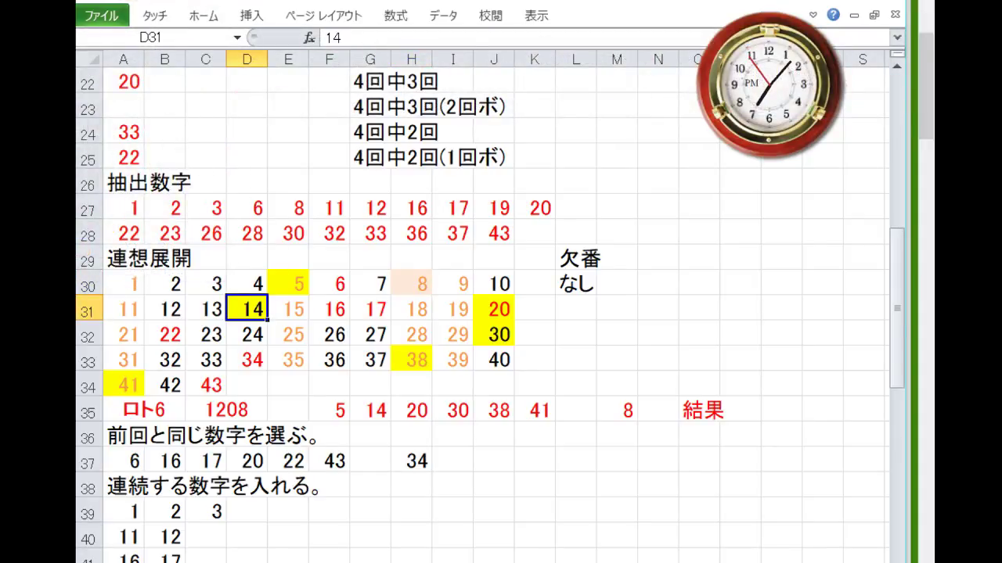
{"action": "left_click", "coordinate": [292, 332]}
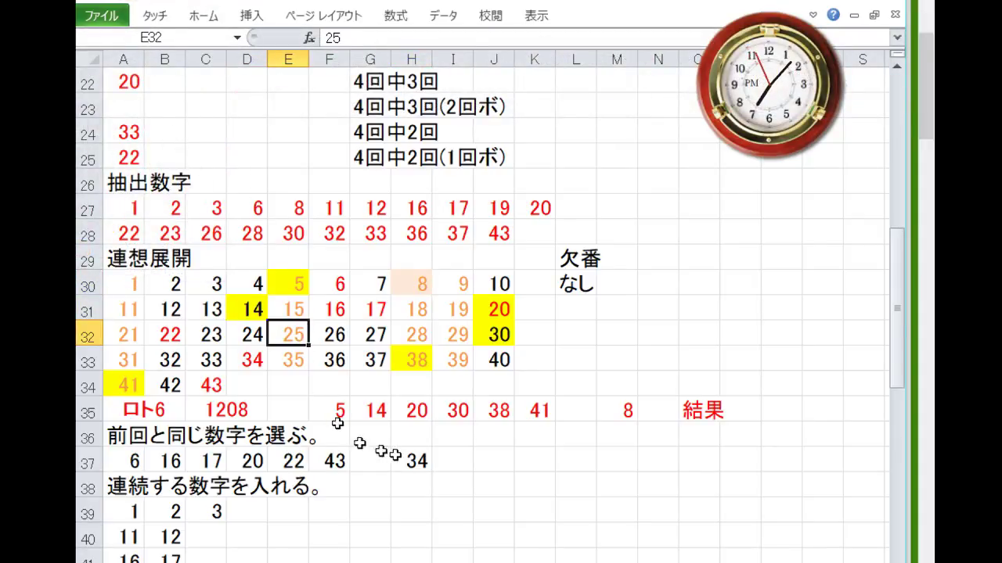
{"action": "left_click", "coordinate": [450, 387]}
{"action": "left_click", "coordinate": [420, 365]}
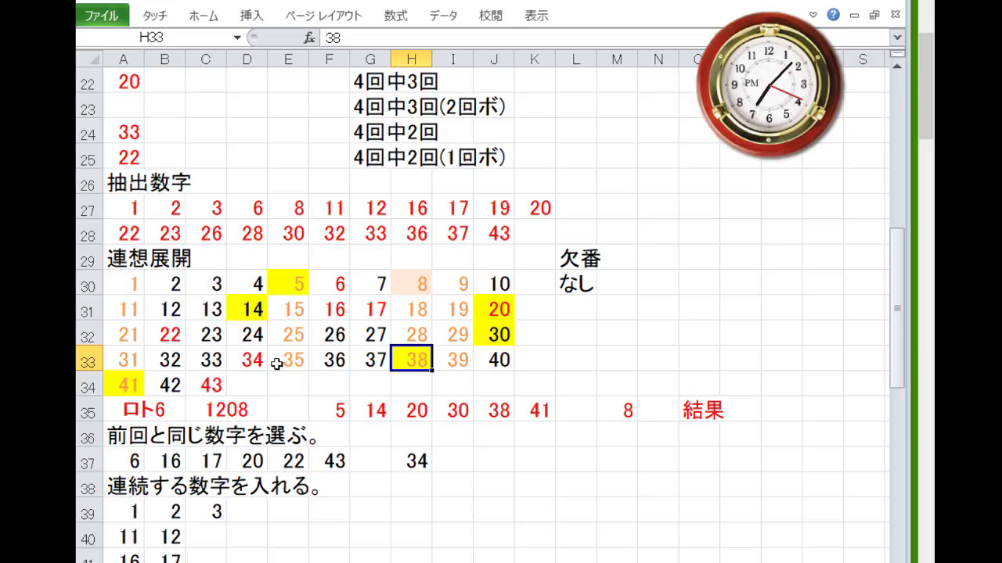
Compare 5, 14, 20 and 30 in the 1208 result in row 10 with the previous draws' numbers in the framed rows above.
{"action": "scroll", "coordinate": [319, 360], "scroll_direction": "up", "scroll_amount": 7}
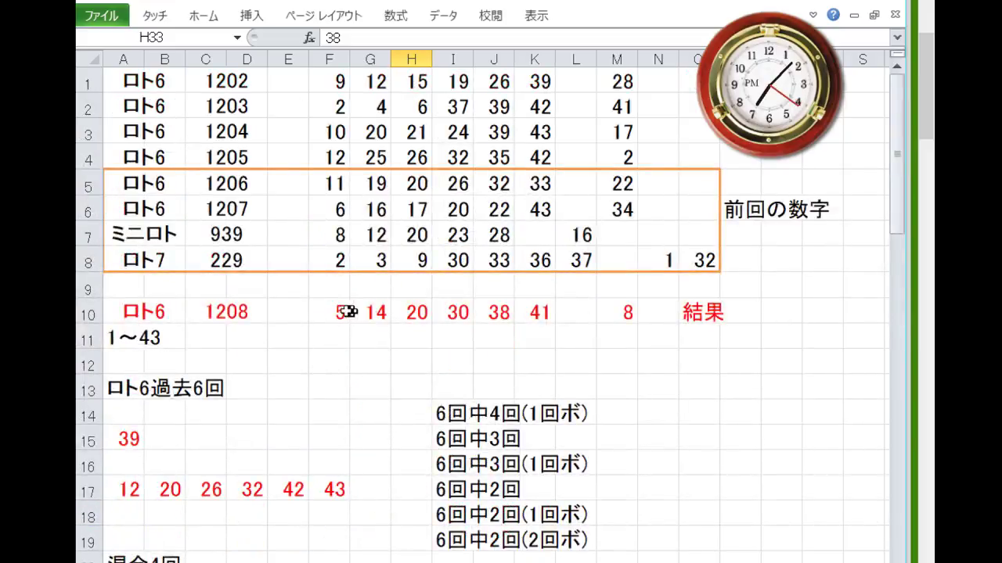
{"action": "left_click", "coordinate": [344, 312]}
{"action": "left_click", "coordinate": [337, 209]}
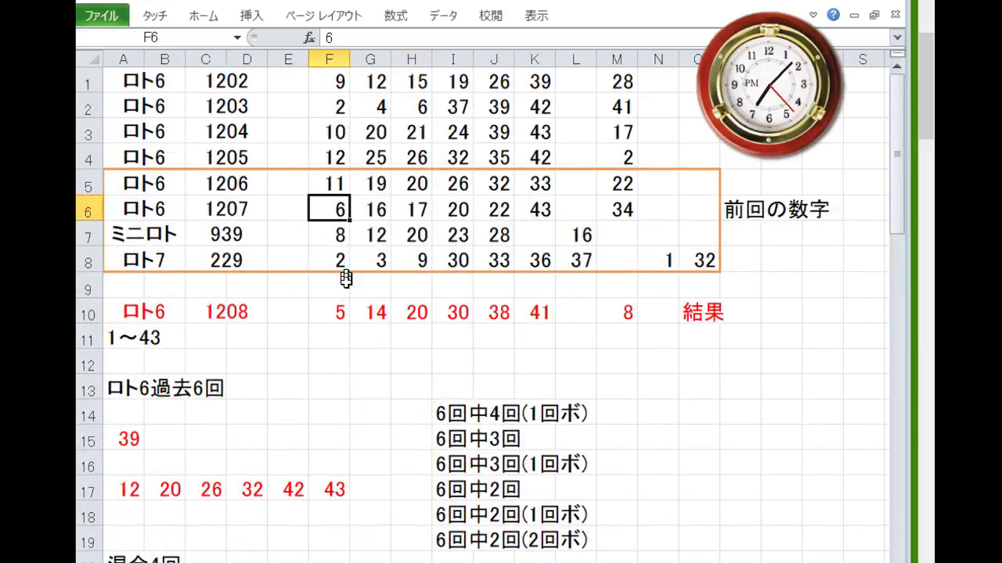
{"action": "left_click", "coordinate": [342, 312]}
{"action": "left_click", "coordinate": [375, 312]}
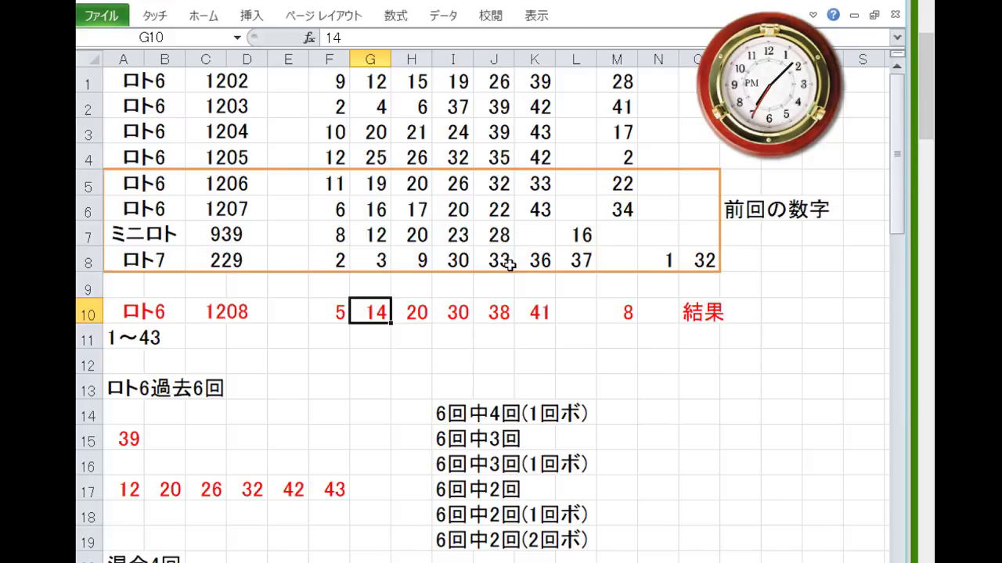
{"action": "left_click", "coordinate": [416, 314]}
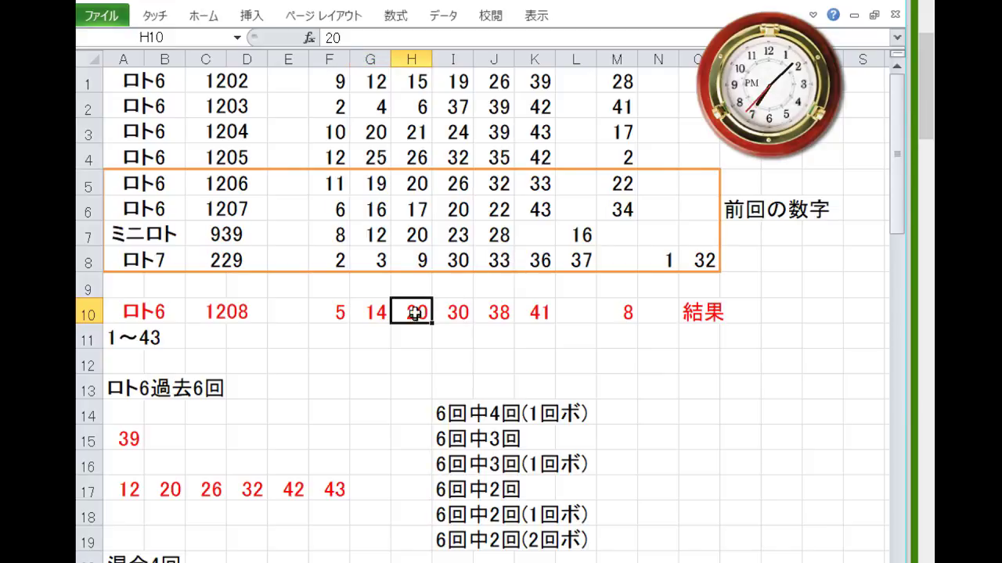
{"action": "left_click", "coordinate": [461, 215]}
{"action": "left_click", "coordinate": [459, 310]}
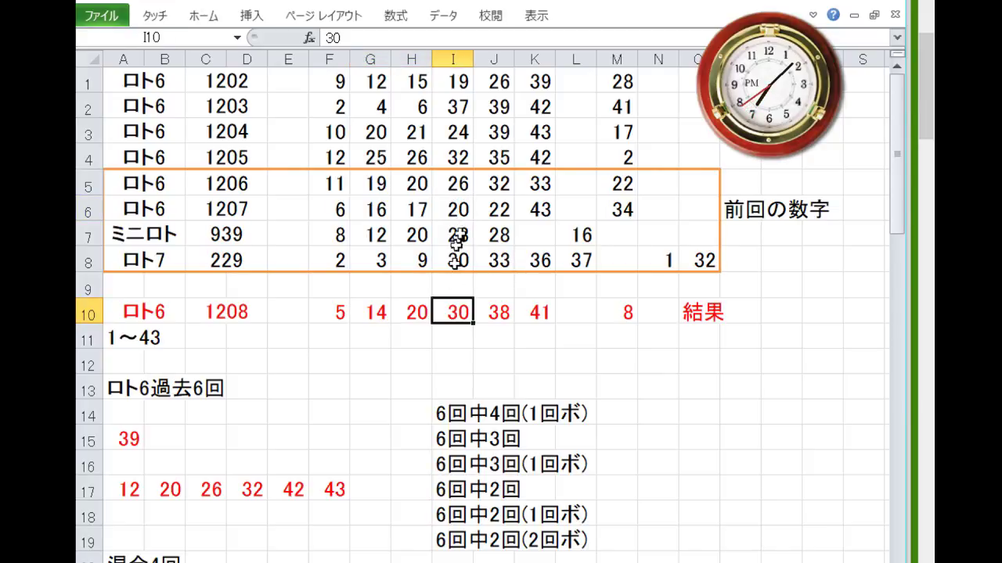
{"action": "left_click", "coordinate": [457, 210]}
{"action": "left_click", "coordinate": [453, 313]}
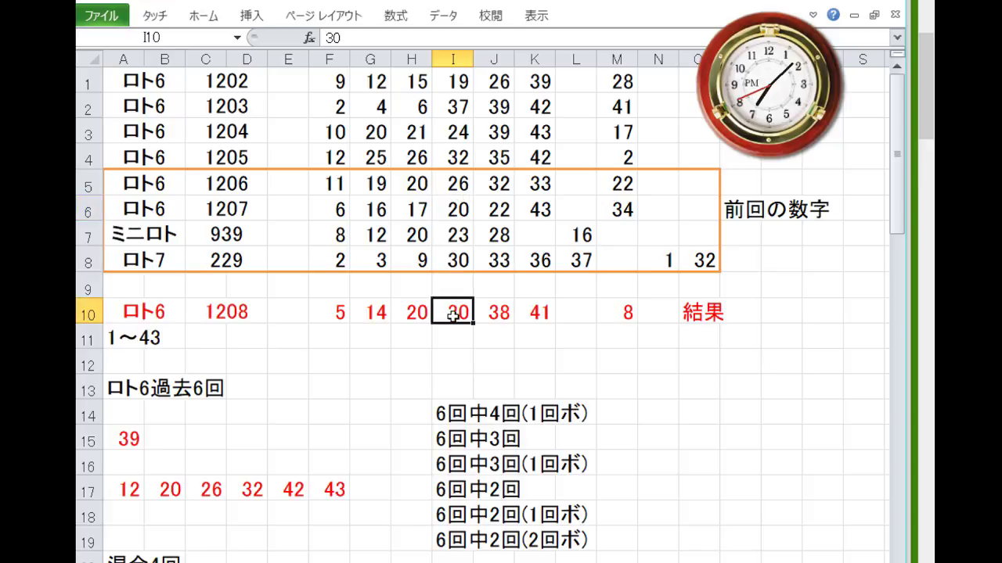
{"action": "left_click", "coordinate": [454, 259]}
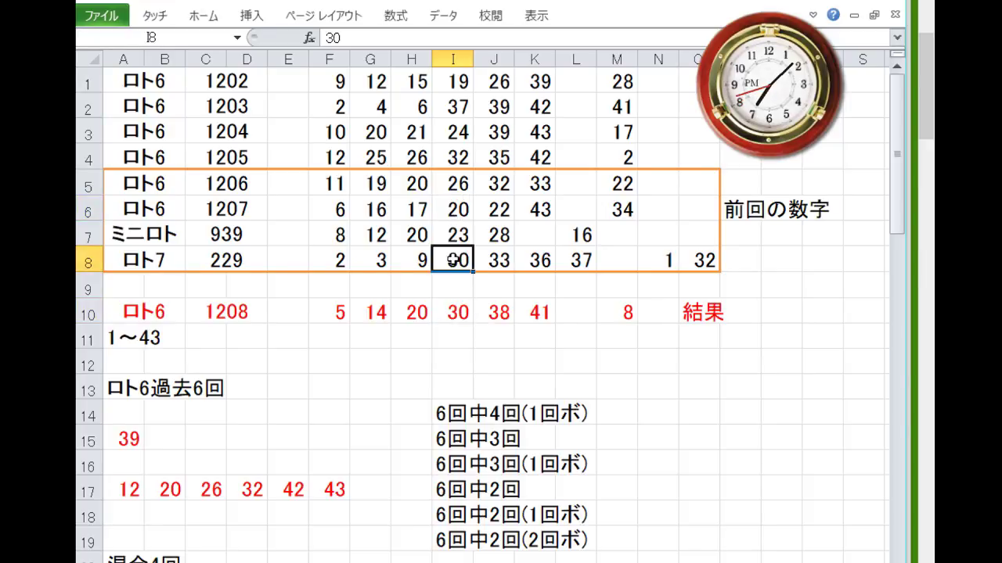
{"action": "left_click", "coordinate": [463, 312]}
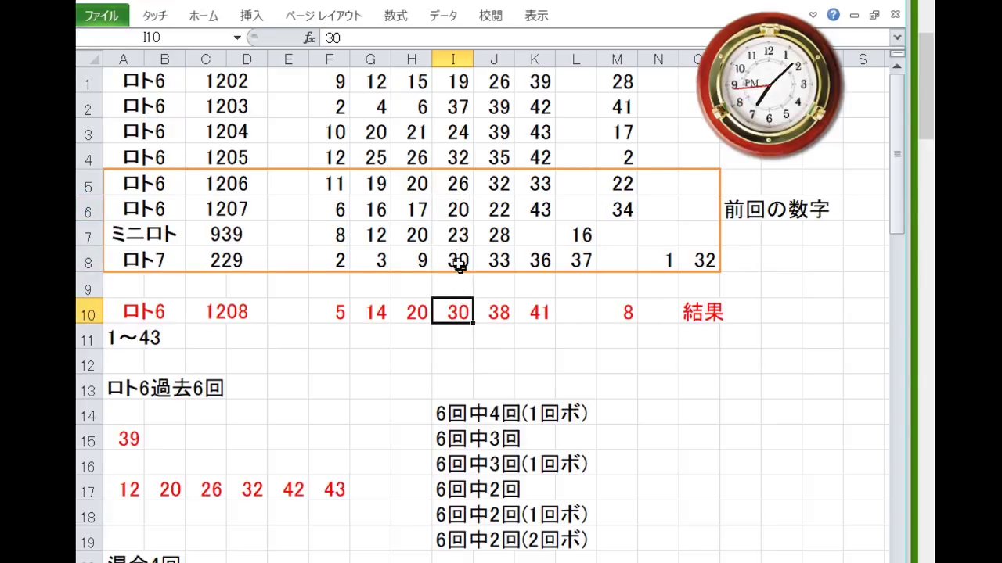
{"action": "left_click", "coordinate": [460, 266]}
{"action": "left_click", "coordinate": [461, 310]}
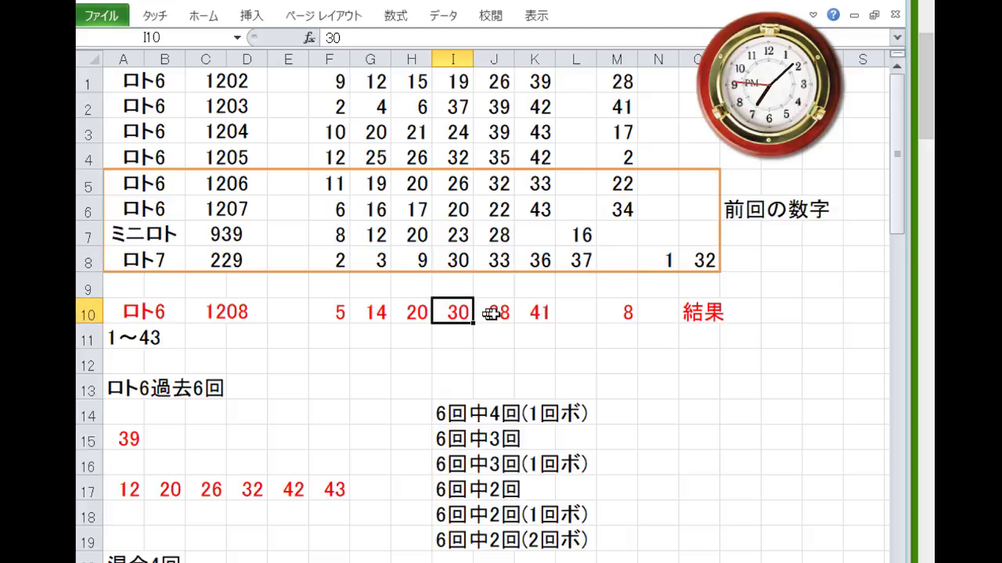
Compare 38 and 41 in the 1208 result row with the past Loto 6 draws, checking column K from 1207 back to 1203.
{"action": "left_click", "coordinate": [496, 314]}
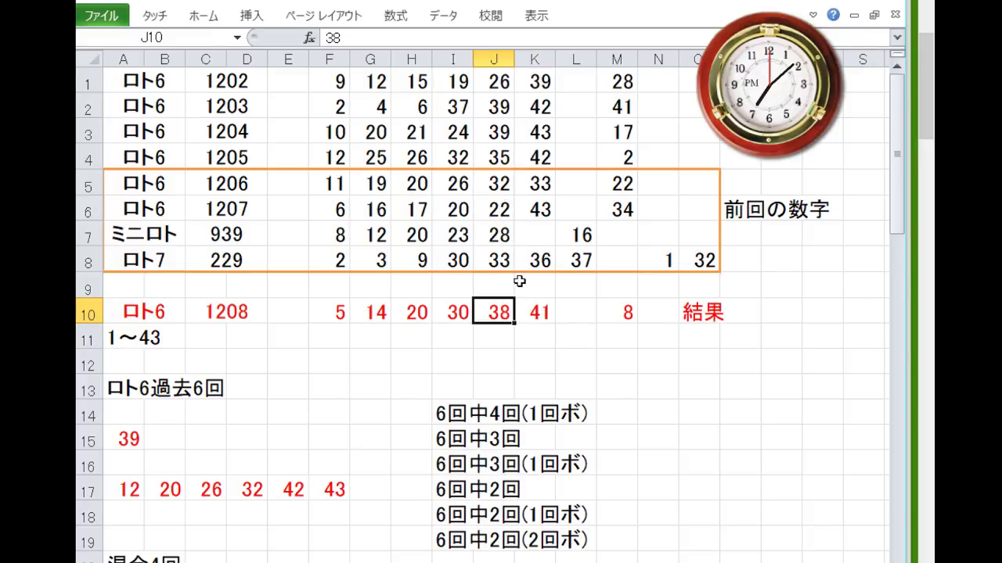
{"action": "left_click", "coordinate": [531, 311]}
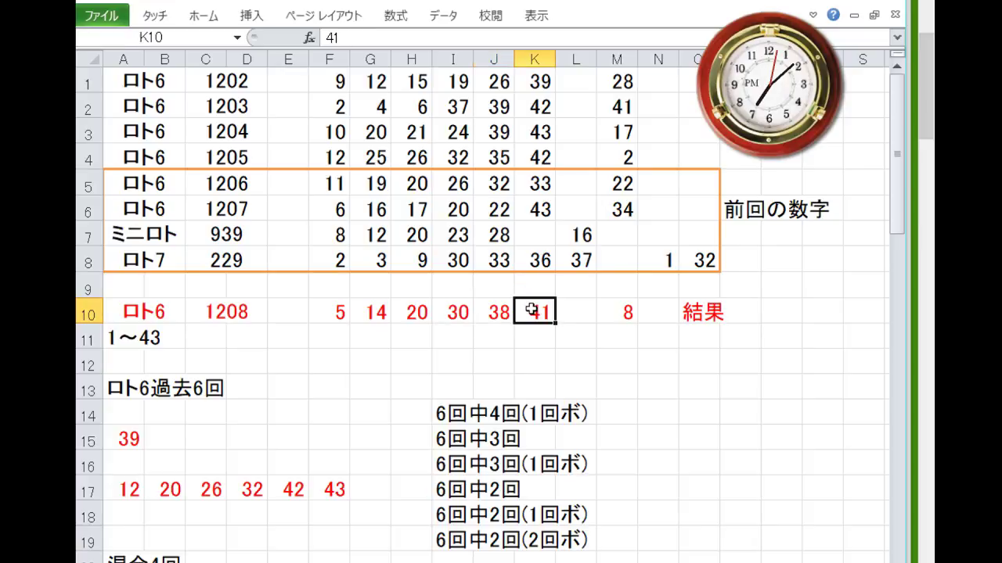
{"action": "left_click", "coordinate": [538, 205]}
{"action": "left_click", "coordinate": [540, 157]}
{"action": "left_click", "coordinate": [540, 131]}
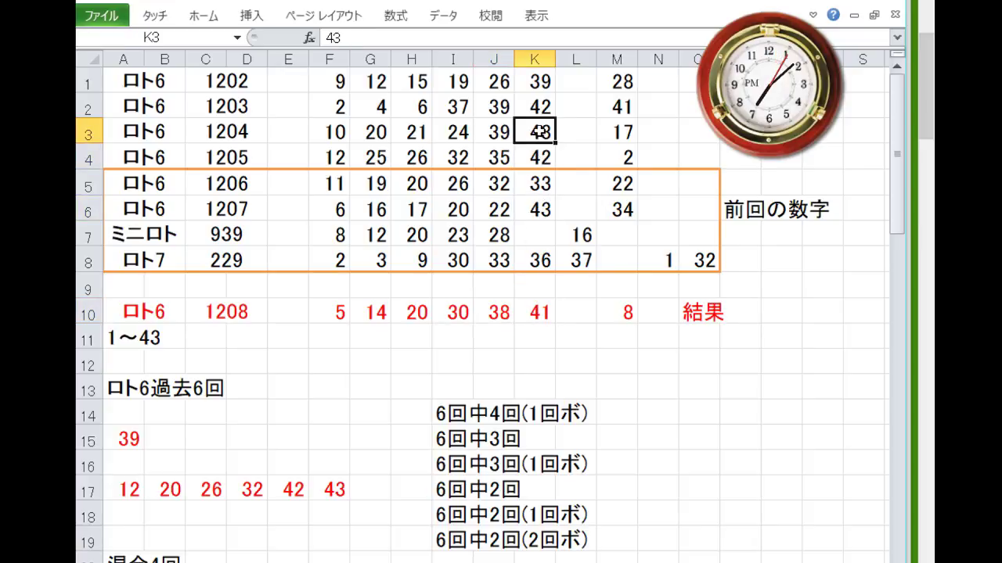
{"action": "left_click", "coordinate": [539, 109]}
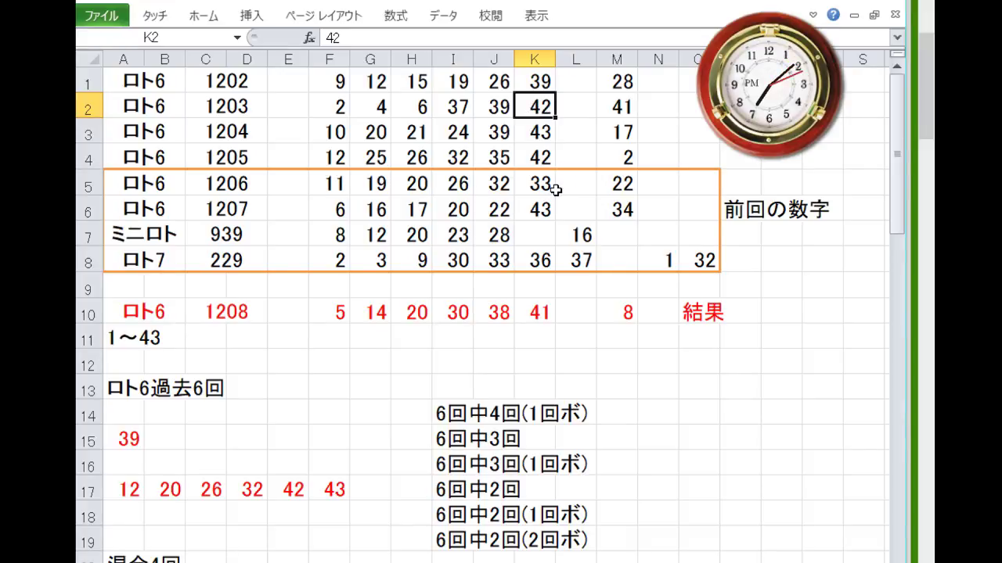
Recheck 41 and 38 in the 1208 result in row 10, and review the predicted combinations in rows 62 to 73.
{"action": "left_click", "coordinate": [540, 309]}
{"action": "left_click", "coordinate": [497, 321]}
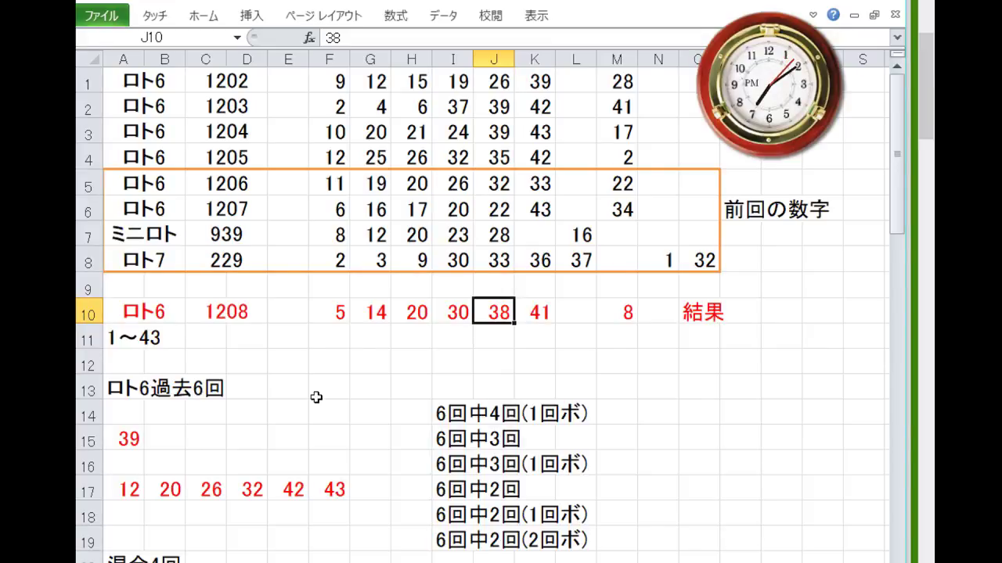
{"action": "scroll", "coordinate": [316, 397], "scroll_direction": "down", "scroll_amount": 7}
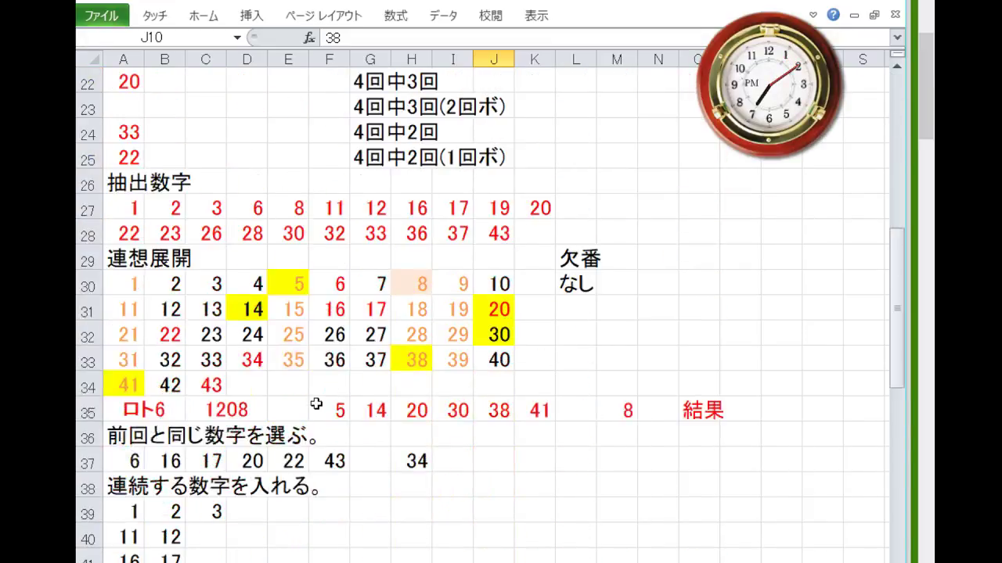
{"action": "scroll", "coordinate": [317, 404], "scroll_direction": "down", "scroll_amount": 8}
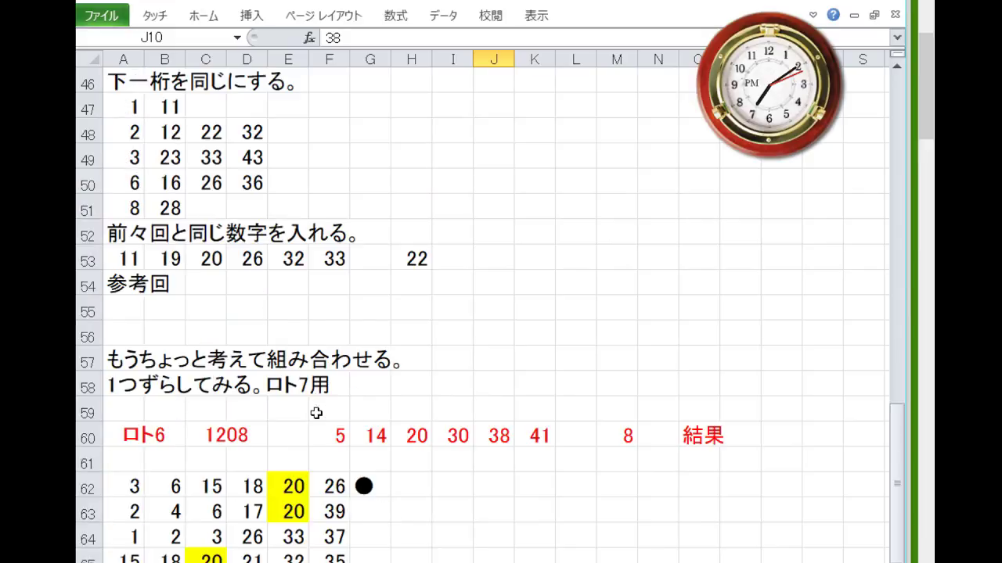
{"action": "scroll", "coordinate": [316, 413], "scroll_direction": "down", "scroll_amount": 3}
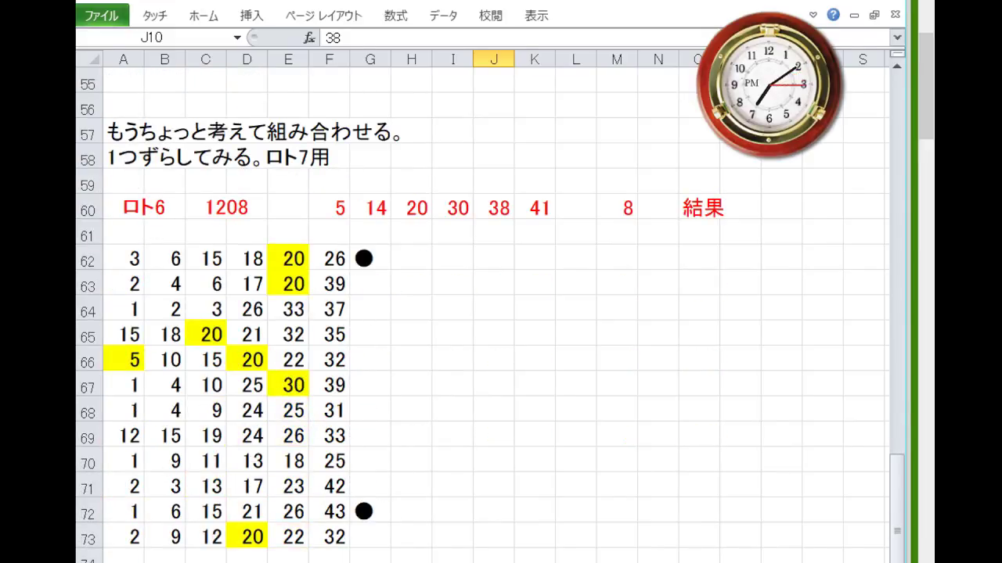
Check the Loto 6 draw 1208 winning numbers and prize table on the results web page, and return to the prediction sheet.
{"action": "key", "text": "alt+Tab"}
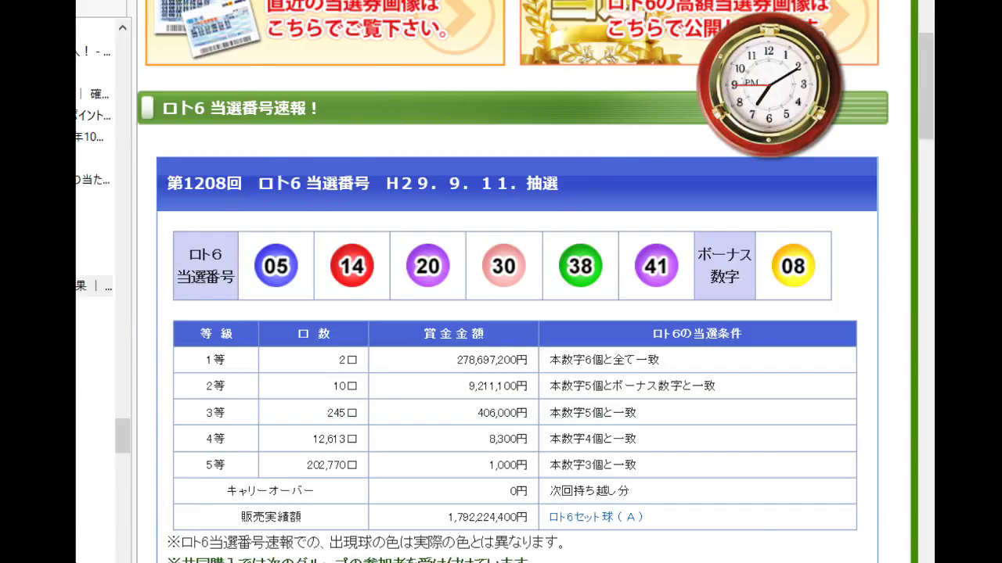
{"action": "key", "text": "alt+Tab"}
{"action": "left_click", "coordinate": [409, 306]}
Compare the last two numbers of draws 1204 (J3:K3) and 1203 (J2:K2) with 38 and 41 in the 1208 result row.
{"action": "scroll", "coordinate": [399, 321], "scroll_direction": "up", "scroll_amount": 5}
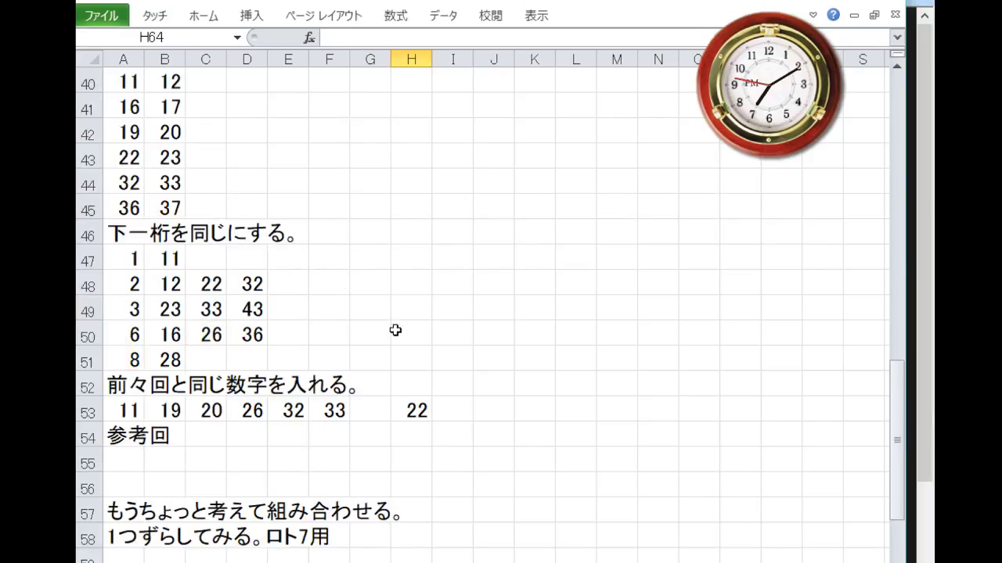
{"action": "scroll", "coordinate": [396, 330], "scroll_direction": "up", "scroll_amount": 13}
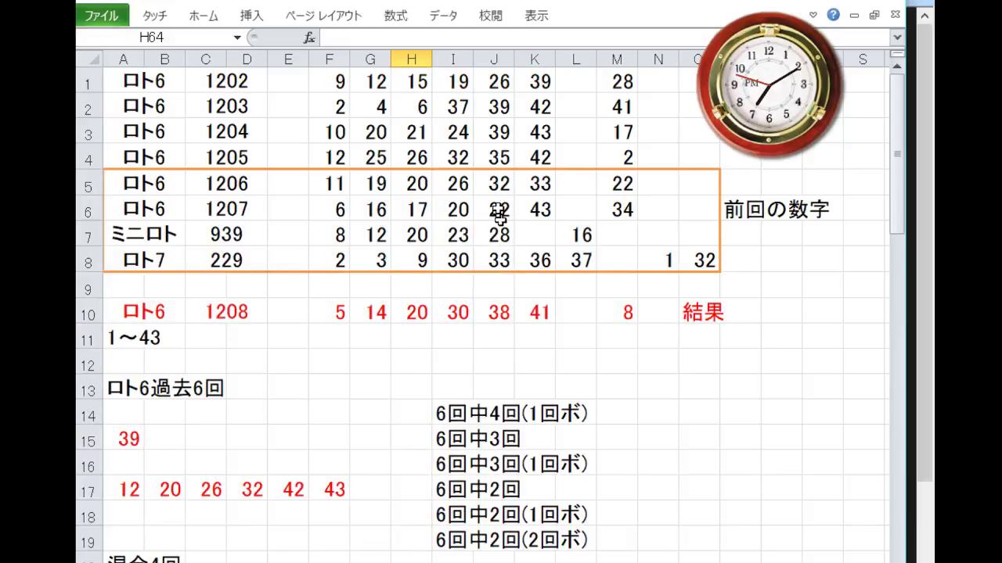
{"action": "left_click_drag", "start_coordinate": [500, 131], "coordinate": [538, 129]}
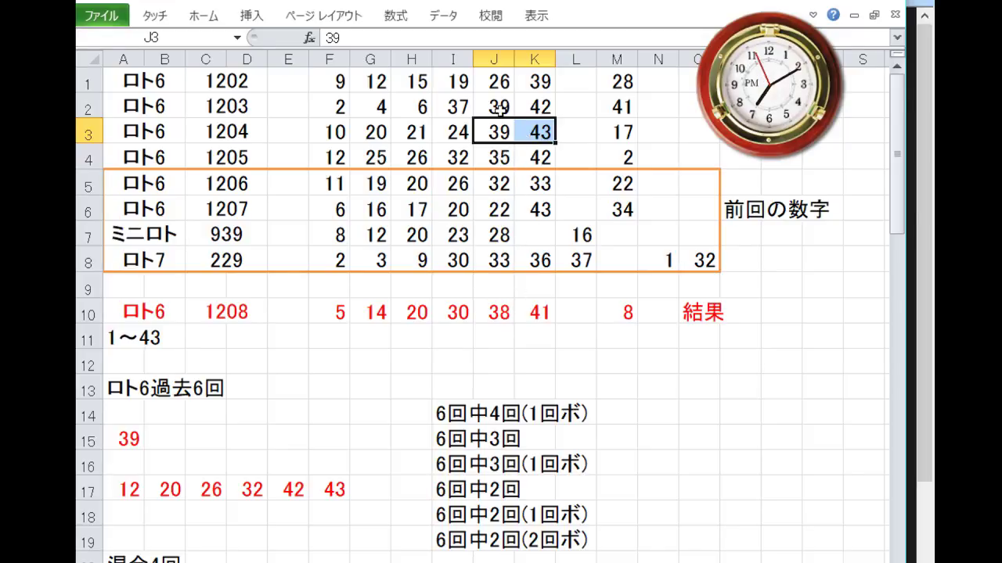
{"action": "left_click_drag", "start_coordinate": [498, 109], "coordinate": [534, 108]}
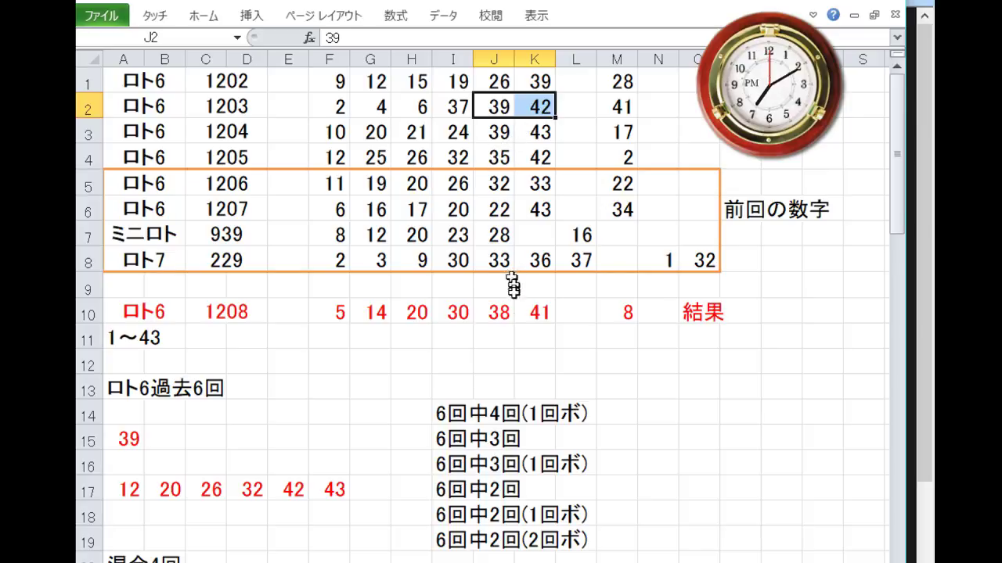
{"action": "left_click_drag", "start_coordinate": [498, 313], "coordinate": [526, 314]}
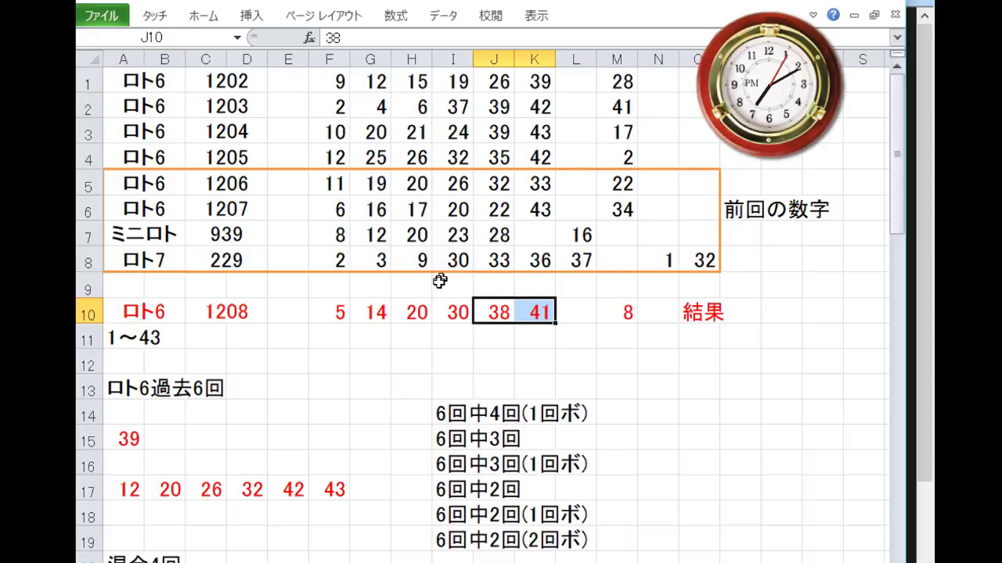
Compare 14 in the 1208 result row with the bonus number 34 of draw 1207 in M6.
{"action": "left_click", "coordinate": [381, 311]}
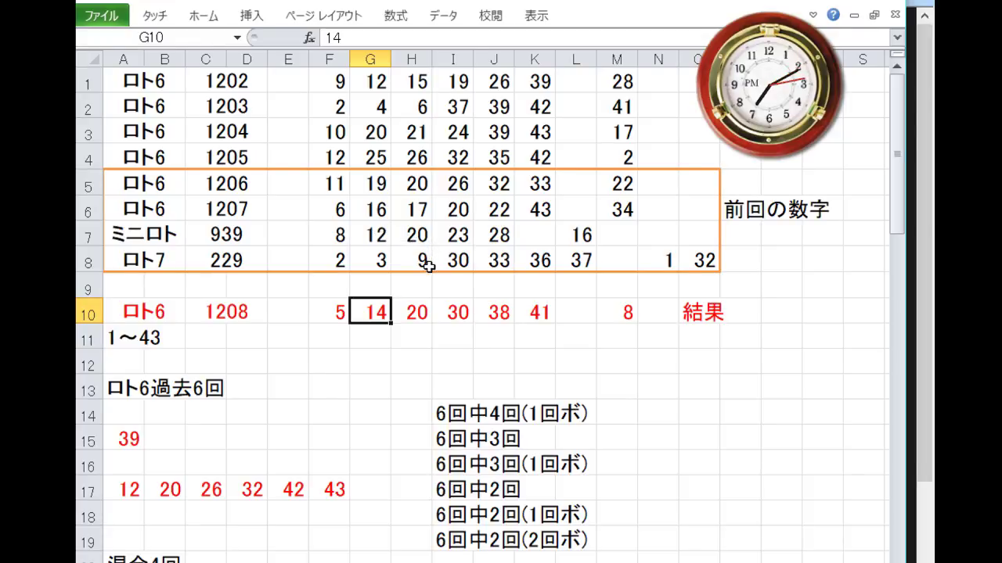
{"action": "left_click", "coordinate": [614, 215]}
{"action": "left_click", "coordinate": [382, 312]}
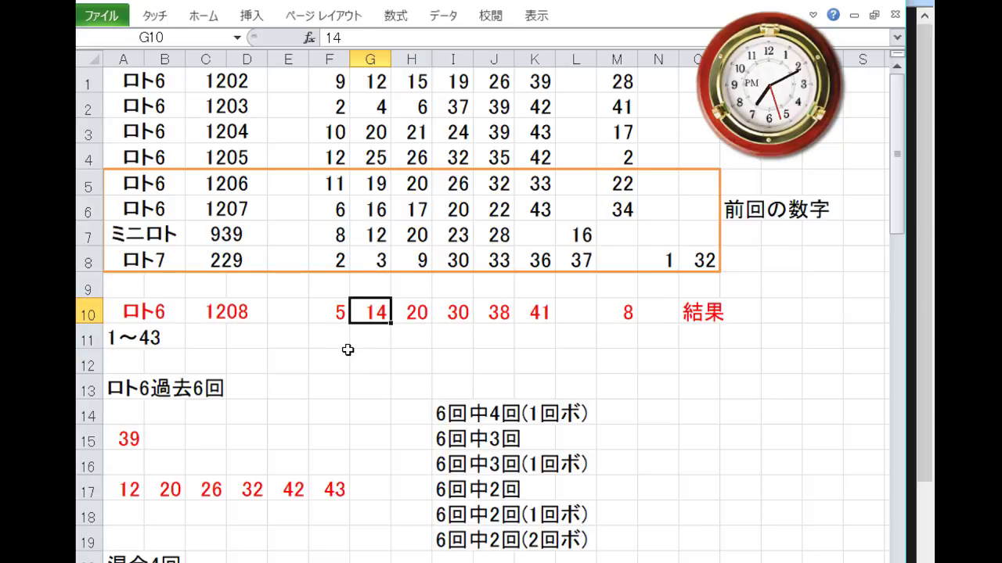
Examine 10, 15 and 20 in the row 66 prediction against the 1208 result in row 60.
{"action": "scroll", "coordinate": [347, 350], "scroll_direction": "down", "scroll_amount": 6}
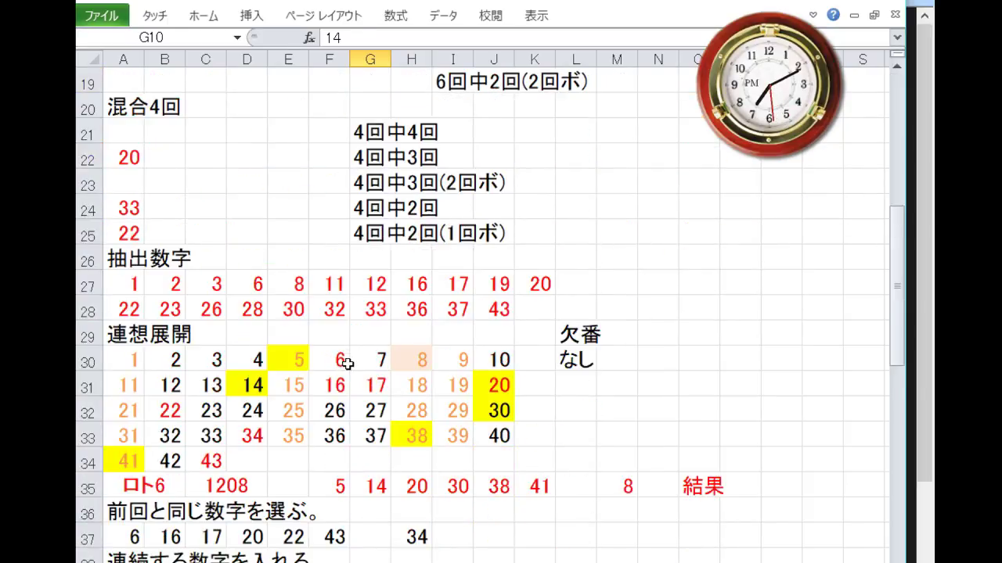
{"action": "scroll", "coordinate": [346, 364], "scroll_direction": "down", "scroll_amount": 1}
{"action": "scroll", "coordinate": [345, 363], "scroll_direction": "down", "scroll_amount": 2}
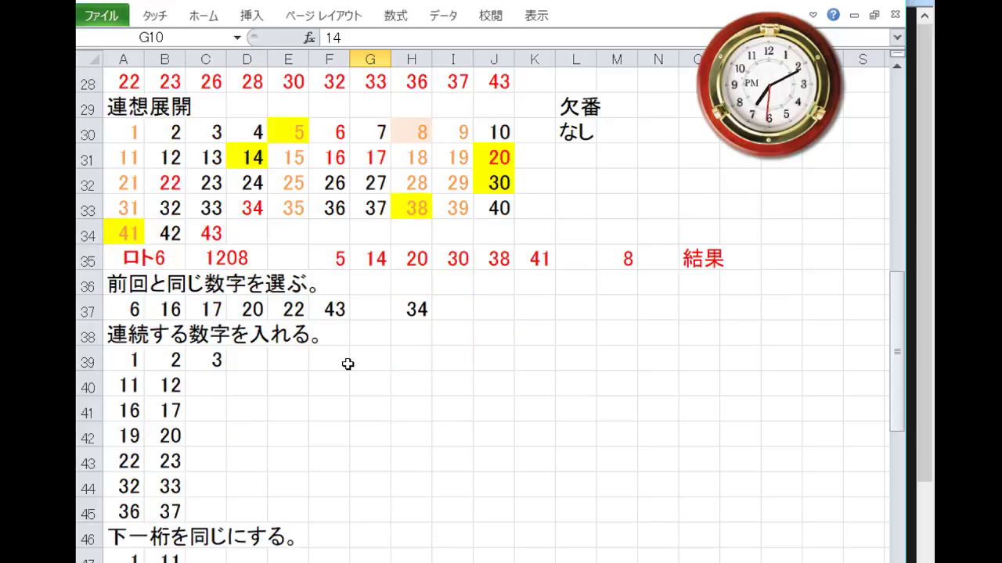
{"action": "scroll", "coordinate": [347, 364], "scroll_direction": "down", "scroll_amount": 3}
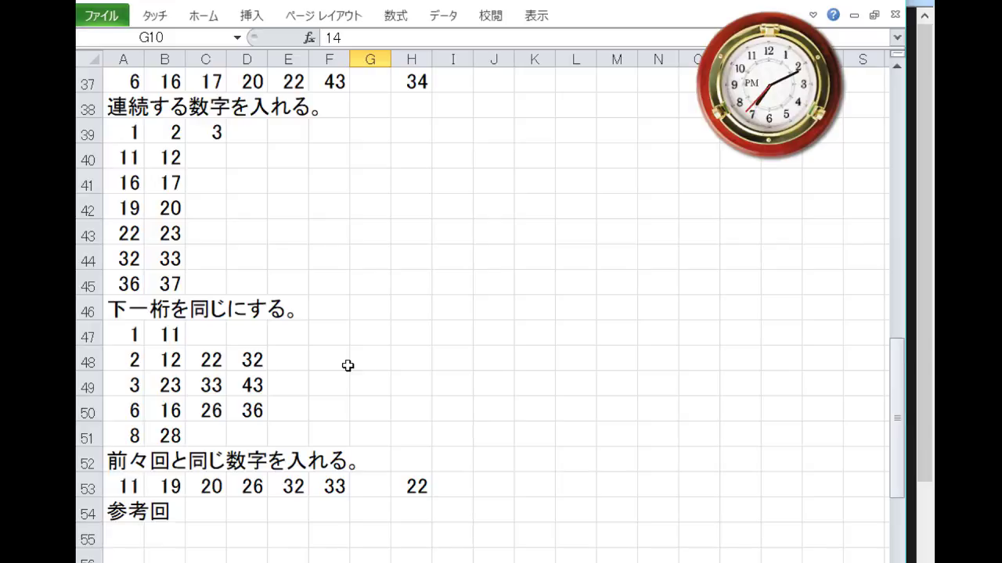
{"action": "scroll", "coordinate": [349, 369], "scroll_direction": "down", "scroll_amount": 1}
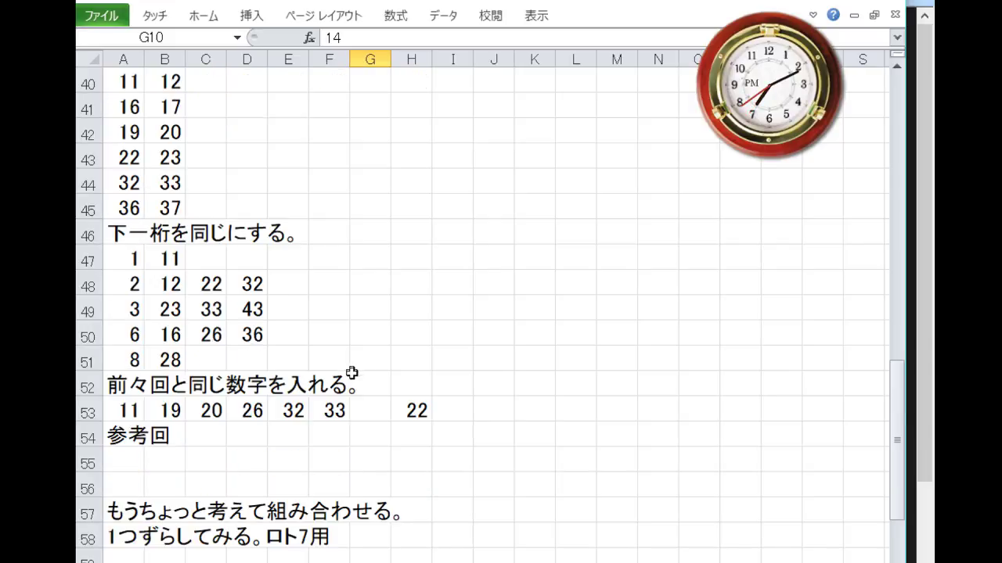
{"action": "scroll", "coordinate": [351, 373], "scroll_direction": "down", "scroll_amount": 2}
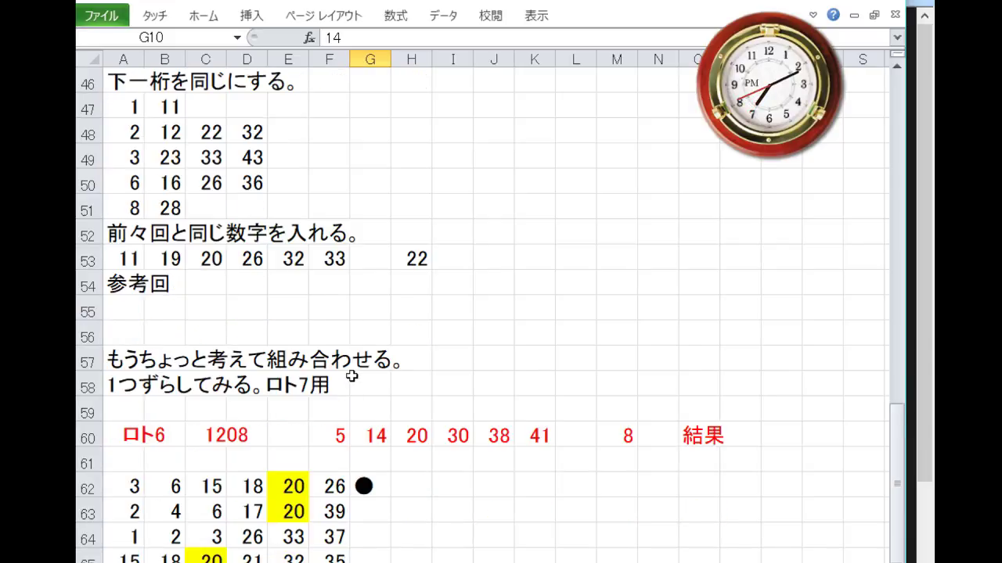
{"action": "scroll", "coordinate": [351, 376], "scroll_direction": "down", "scroll_amount": 3}
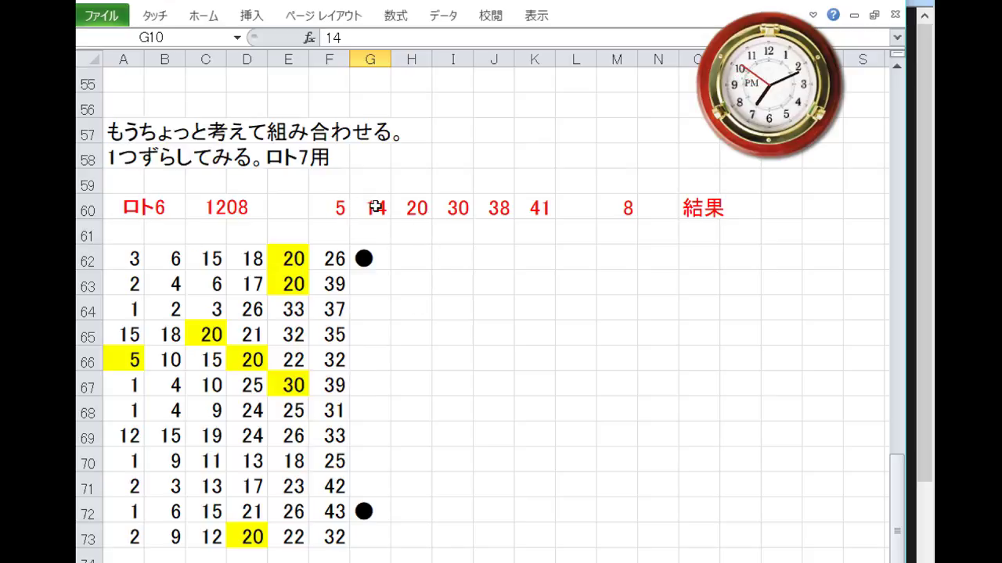
{"action": "left_click", "coordinate": [216, 360]}
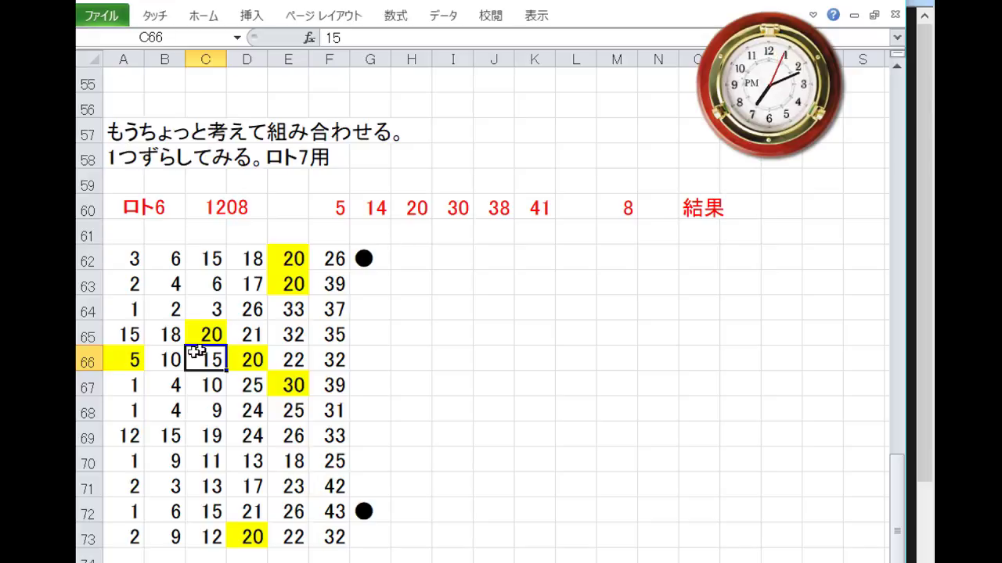
{"action": "left_click", "coordinate": [162, 359]}
{"action": "left_click", "coordinate": [205, 359]}
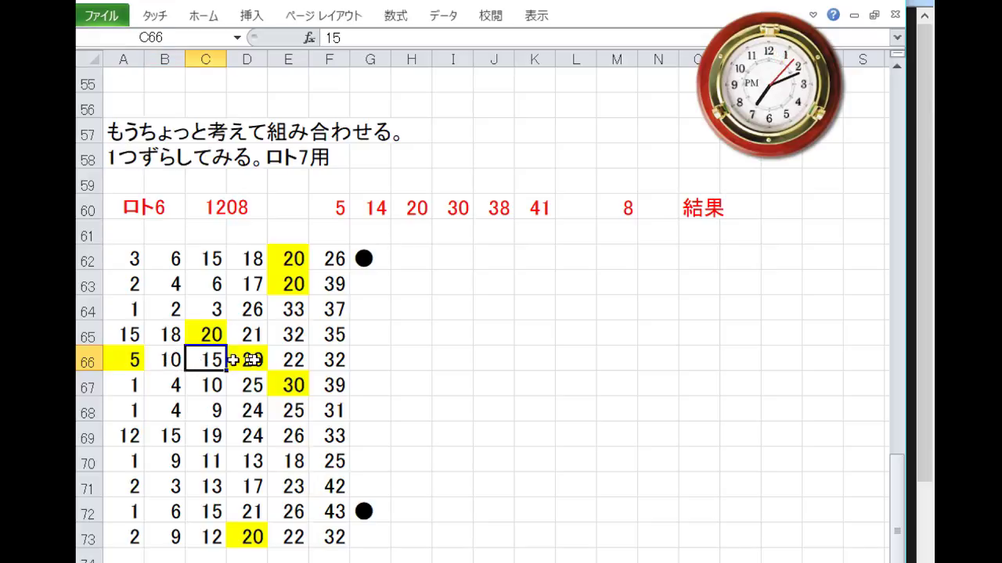
{"action": "left_click", "coordinate": [248, 359]}
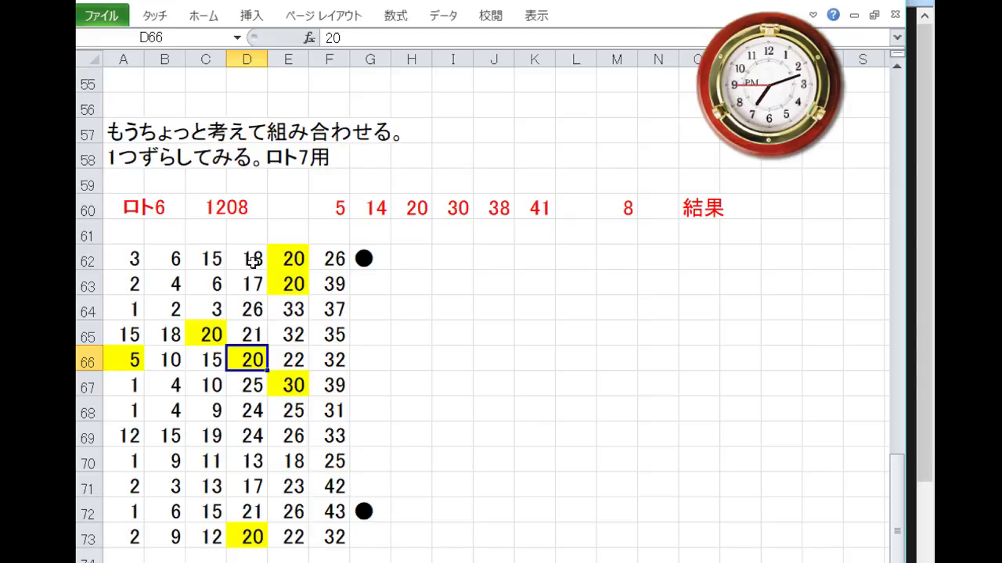
Examine 16 and 17 of draw 1207 in row 6 alongside 5 and the bonus number 8 in the 1208 result row.
{"action": "scroll", "coordinate": [264, 284], "scroll_direction": "up", "scroll_amount": 11}
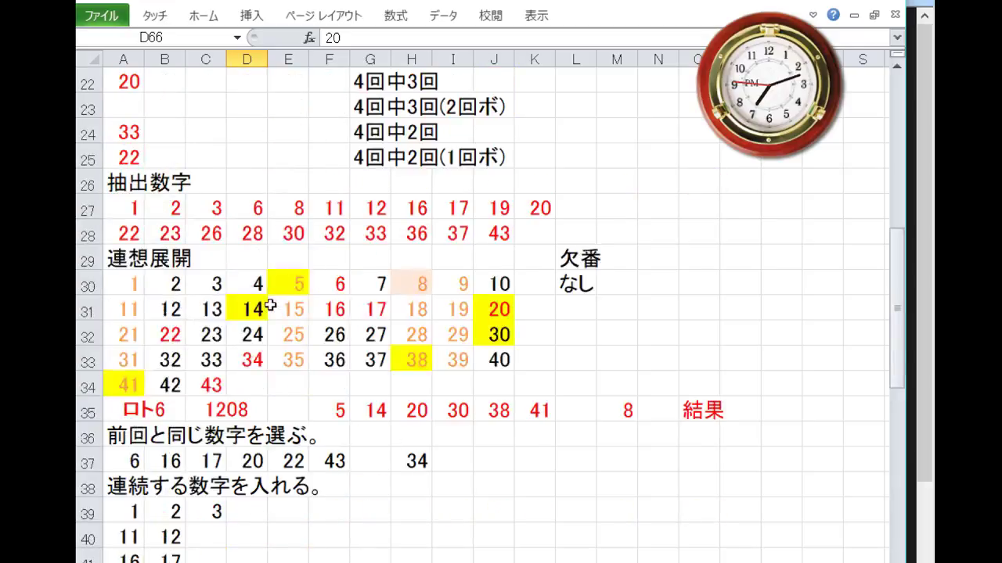
{"action": "scroll", "coordinate": [268, 307], "scroll_direction": "up", "scroll_amount": 7}
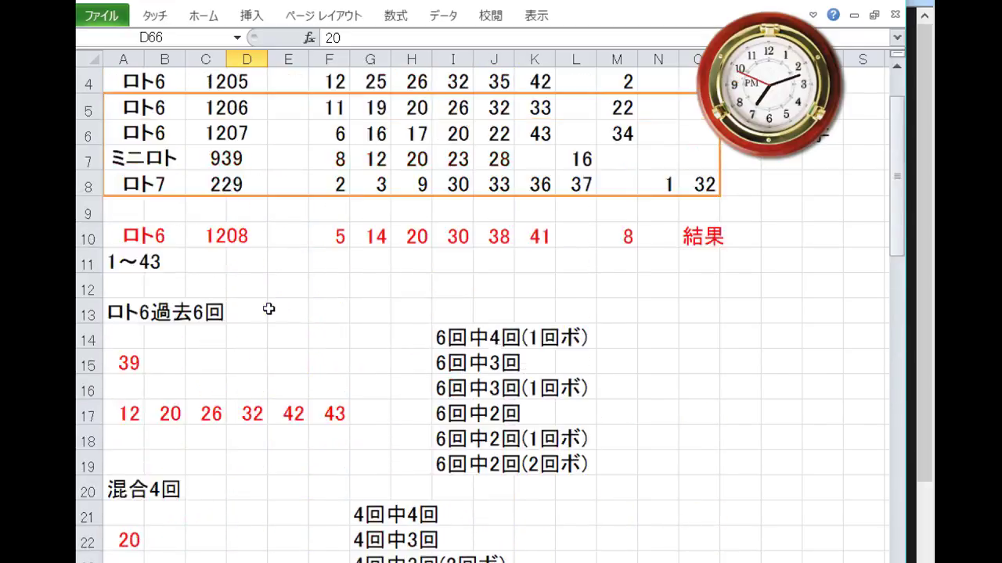
{"action": "left_click_drag", "start_coordinate": [376, 209], "coordinate": [412, 220]}
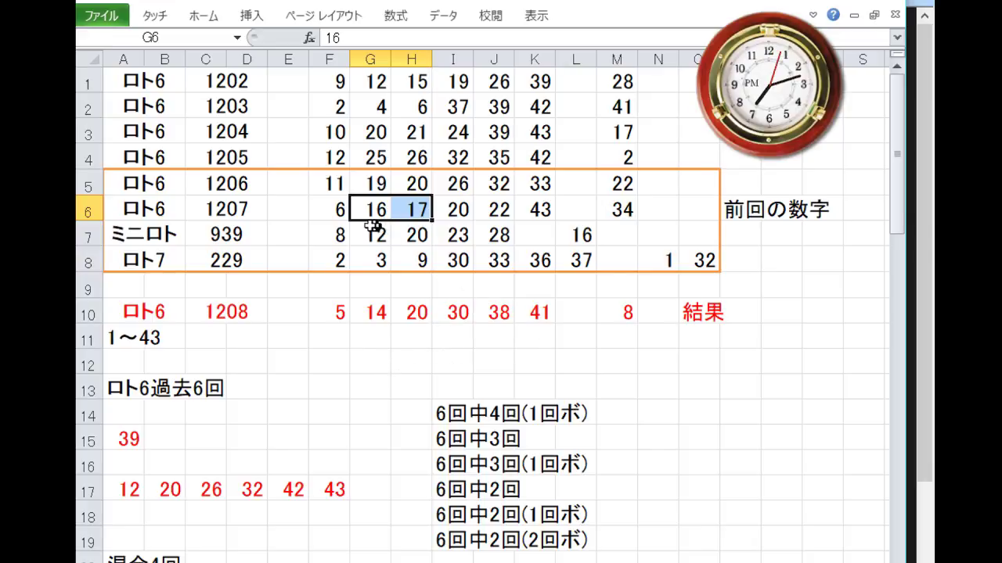
{"action": "left_click", "coordinate": [333, 313]}
{"action": "left_click", "coordinate": [622, 315]}
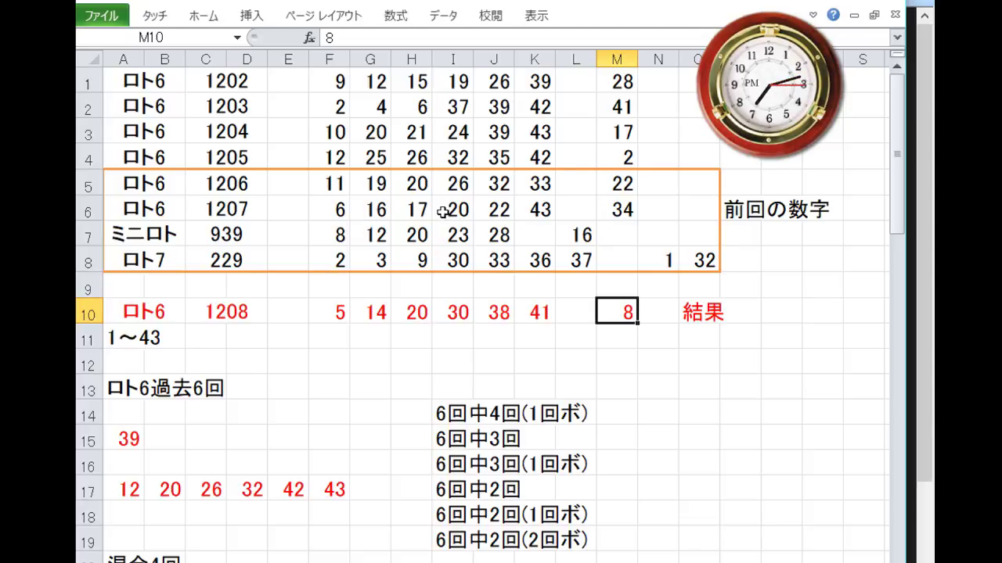
{"action": "left_click", "coordinate": [342, 309]}
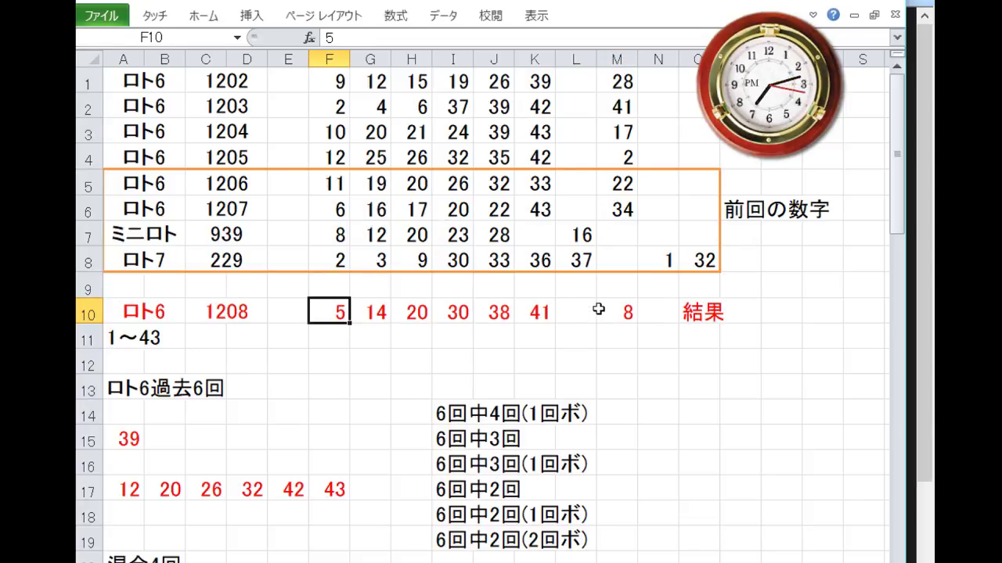
{"action": "left_click", "coordinate": [623, 313]}
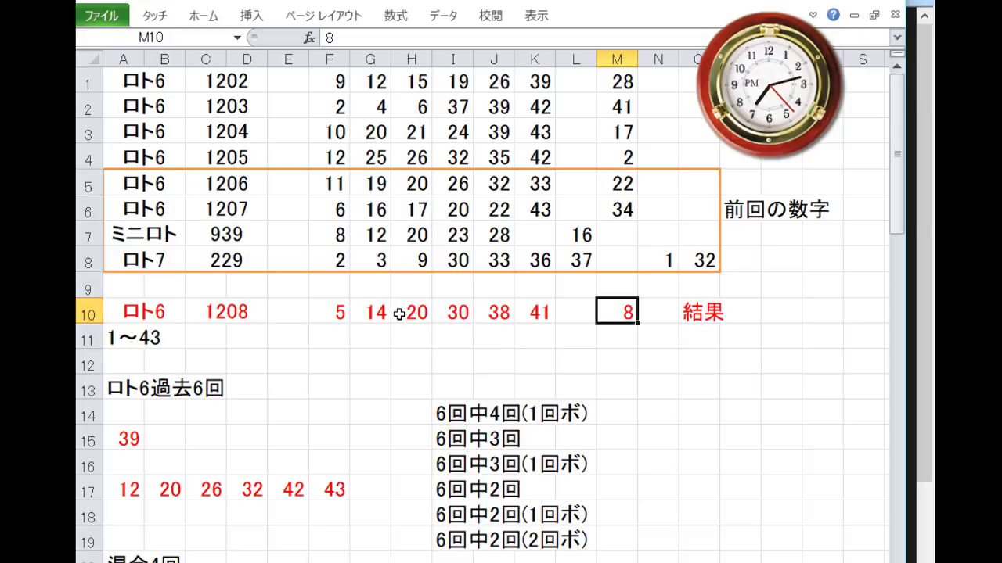
Examine 15 and 18 and the black circle mark in the row 62 prediction below the 1208 result.
{"action": "scroll", "coordinate": [391, 352], "scroll_direction": "down", "scroll_amount": 7}
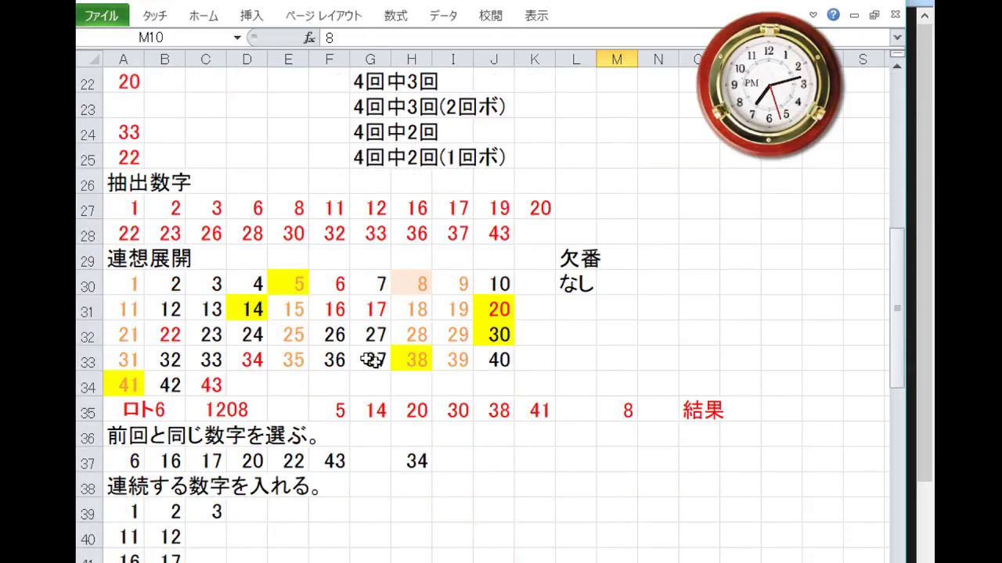
{"action": "scroll", "coordinate": [383, 368], "scroll_direction": "down", "scroll_amount": 8}
{"action": "scroll", "coordinate": [359, 373], "scroll_direction": "down", "scroll_amount": 2}
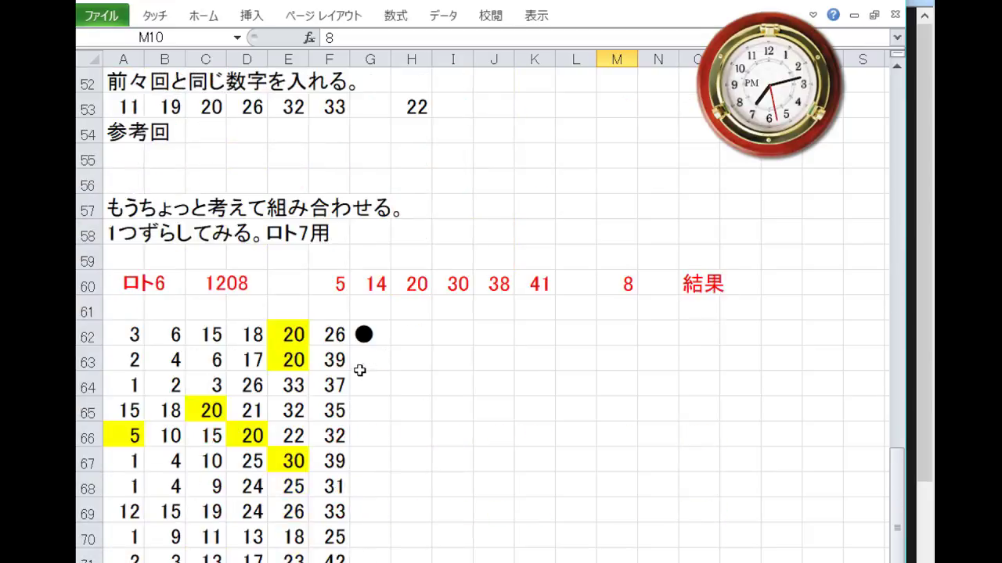
{"action": "left_click_drag", "start_coordinate": [212, 335], "coordinate": [251, 335]}
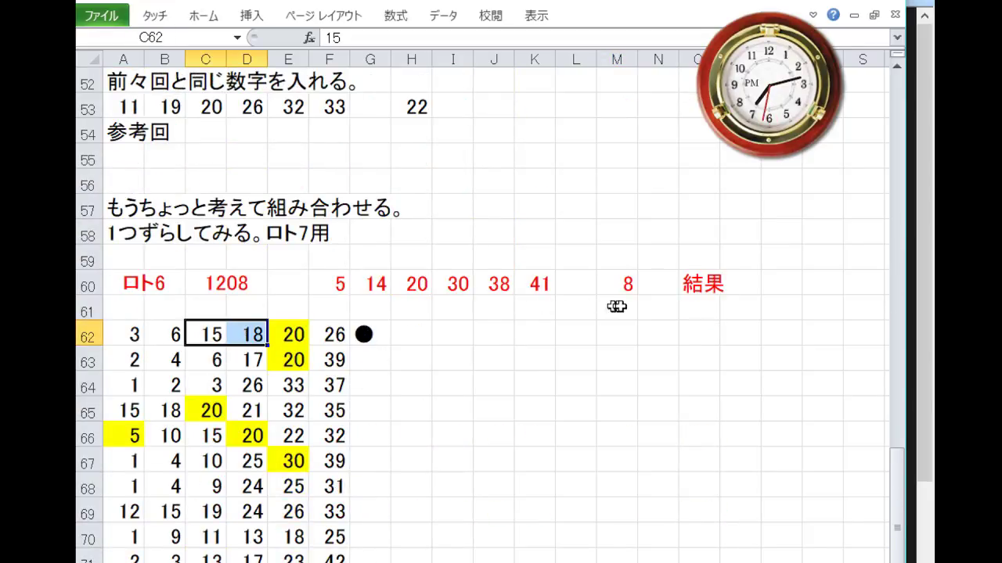
{"action": "left_click", "coordinate": [365, 335]}
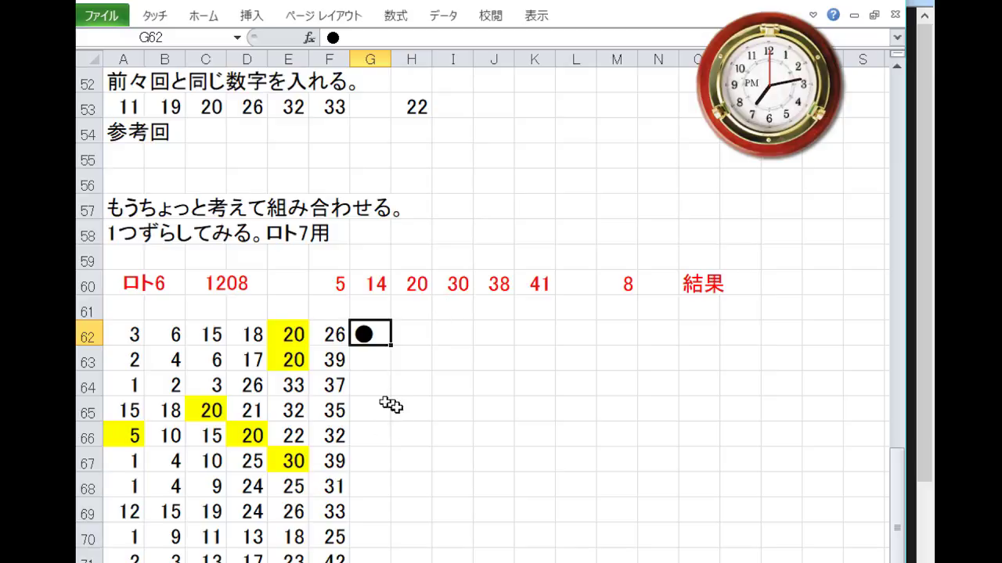
Review the full predicted combinations in the two circle-marked rows, 62 and 72, against the 1208 result.
{"action": "left_click_drag", "start_coordinate": [133, 335], "coordinate": [327, 330]}
{"action": "scroll", "coordinate": [399, 360], "scroll_direction": "down", "scroll_amount": 2}
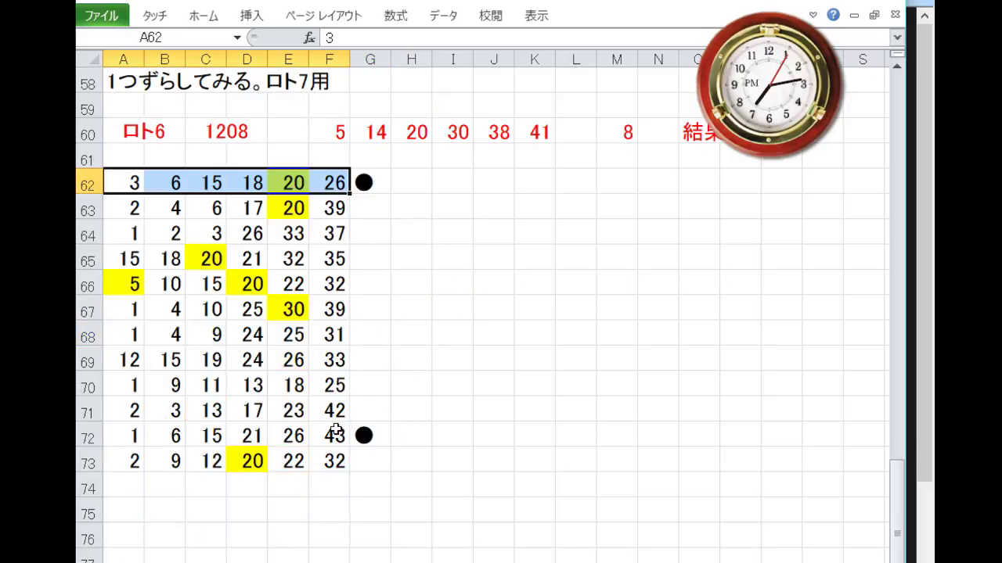
{"action": "left_click_drag", "start_coordinate": [335, 435], "coordinate": [129, 436]}
{"action": "left_click", "coordinate": [239, 432]}
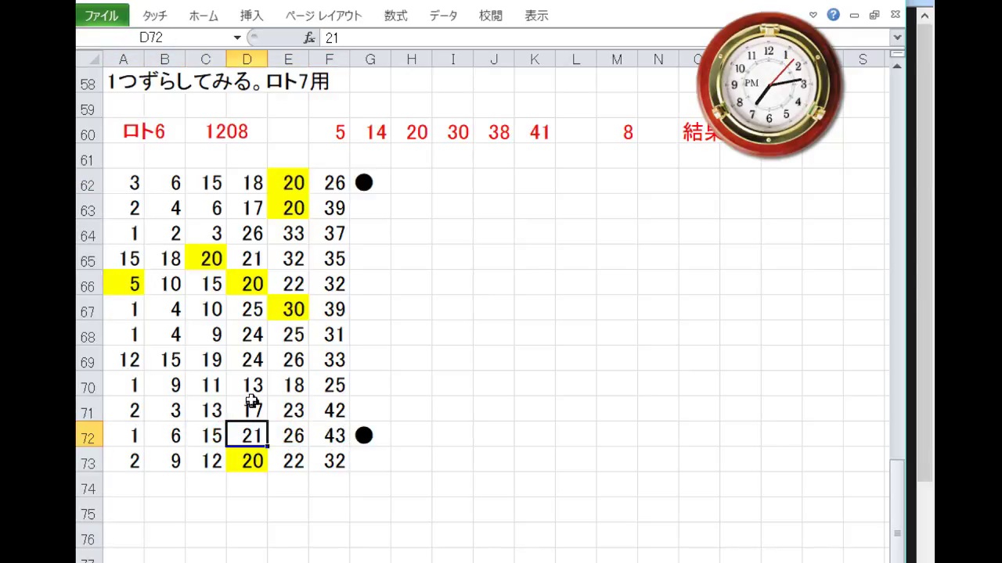
{"action": "scroll", "coordinate": [249, 400], "scroll_direction": "up", "scroll_amount": 1}
{"action": "scroll", "coordinate": [249, 400], "scroll_direction": "up", "scroll_amount": 1}
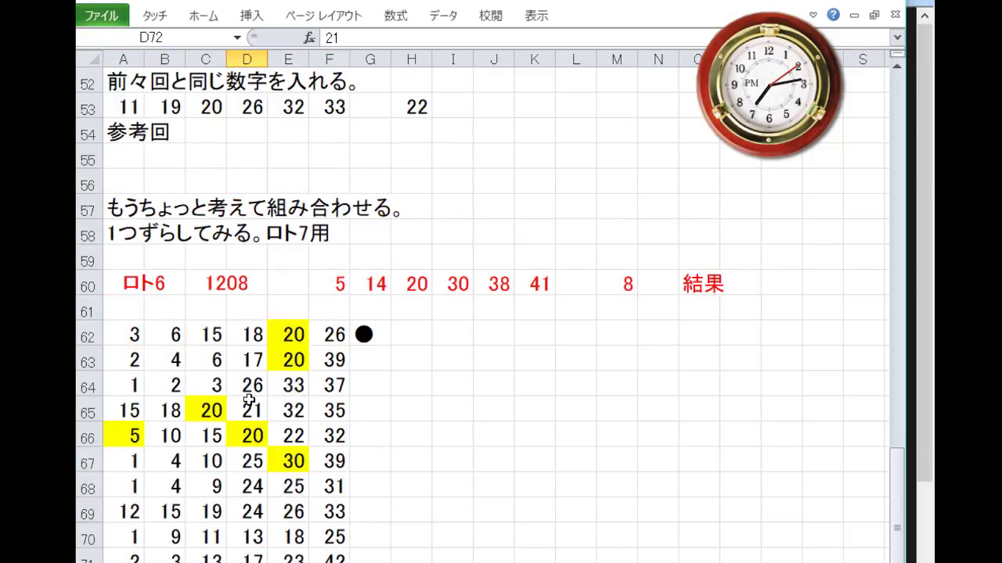
{"action": "scroll", "coordinate": [248, 402], "scroll_direction": "down", "scroll_amount": 1}
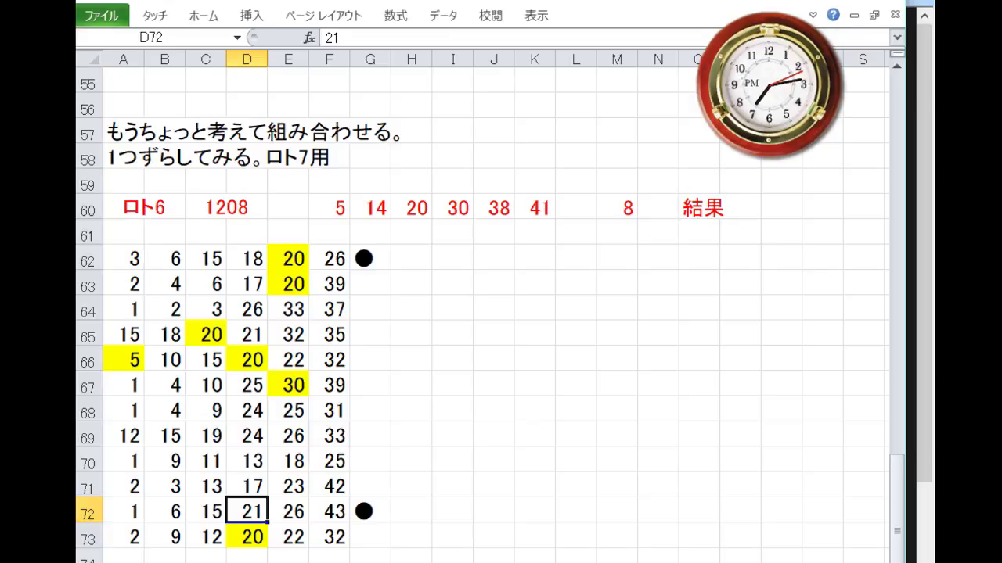